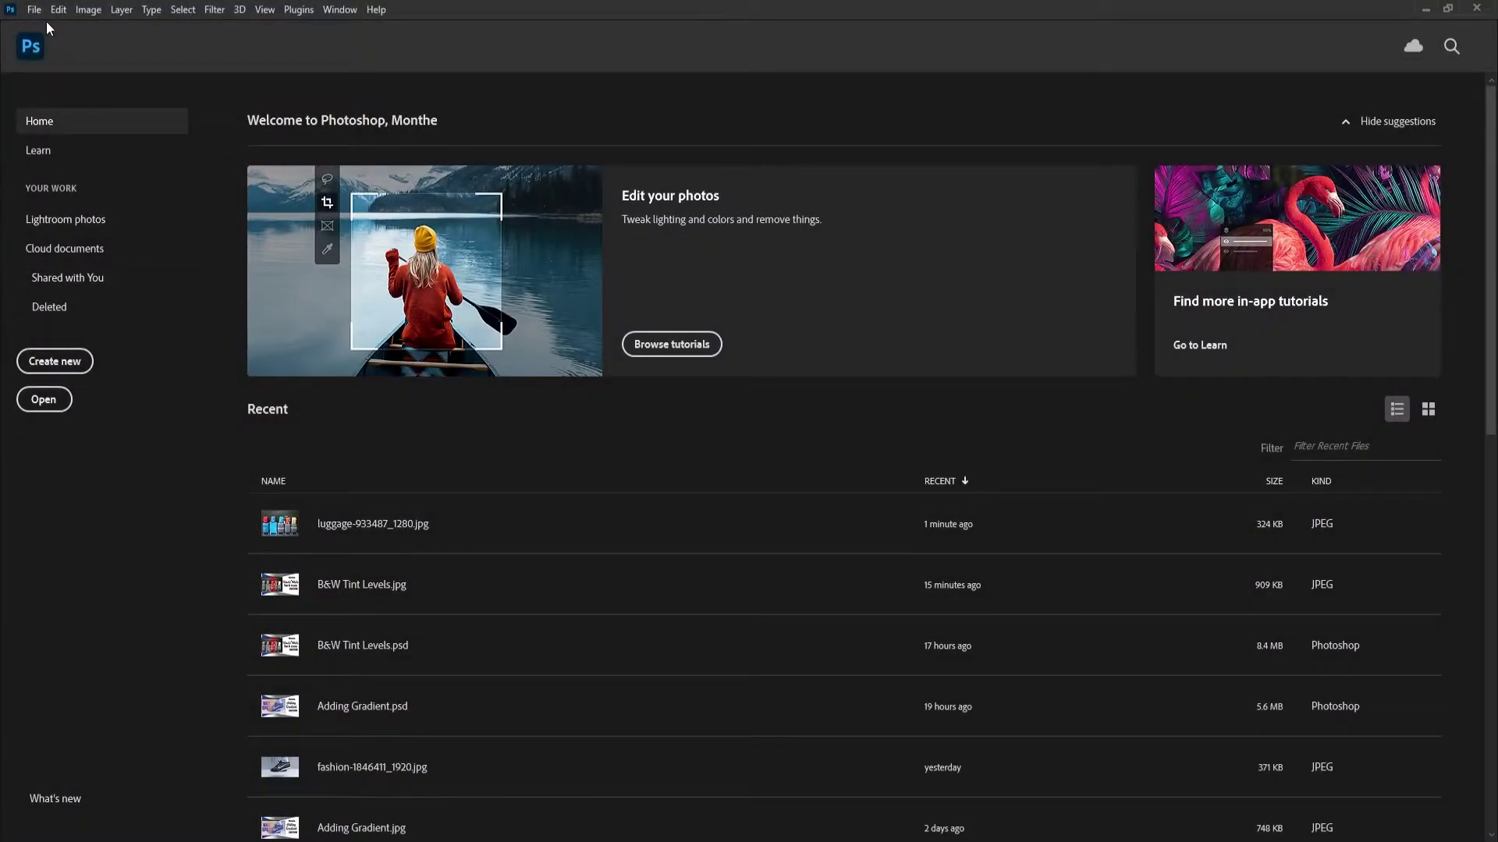
Open the image luggage-933487_1280.jpg.
left_click(35, 10)
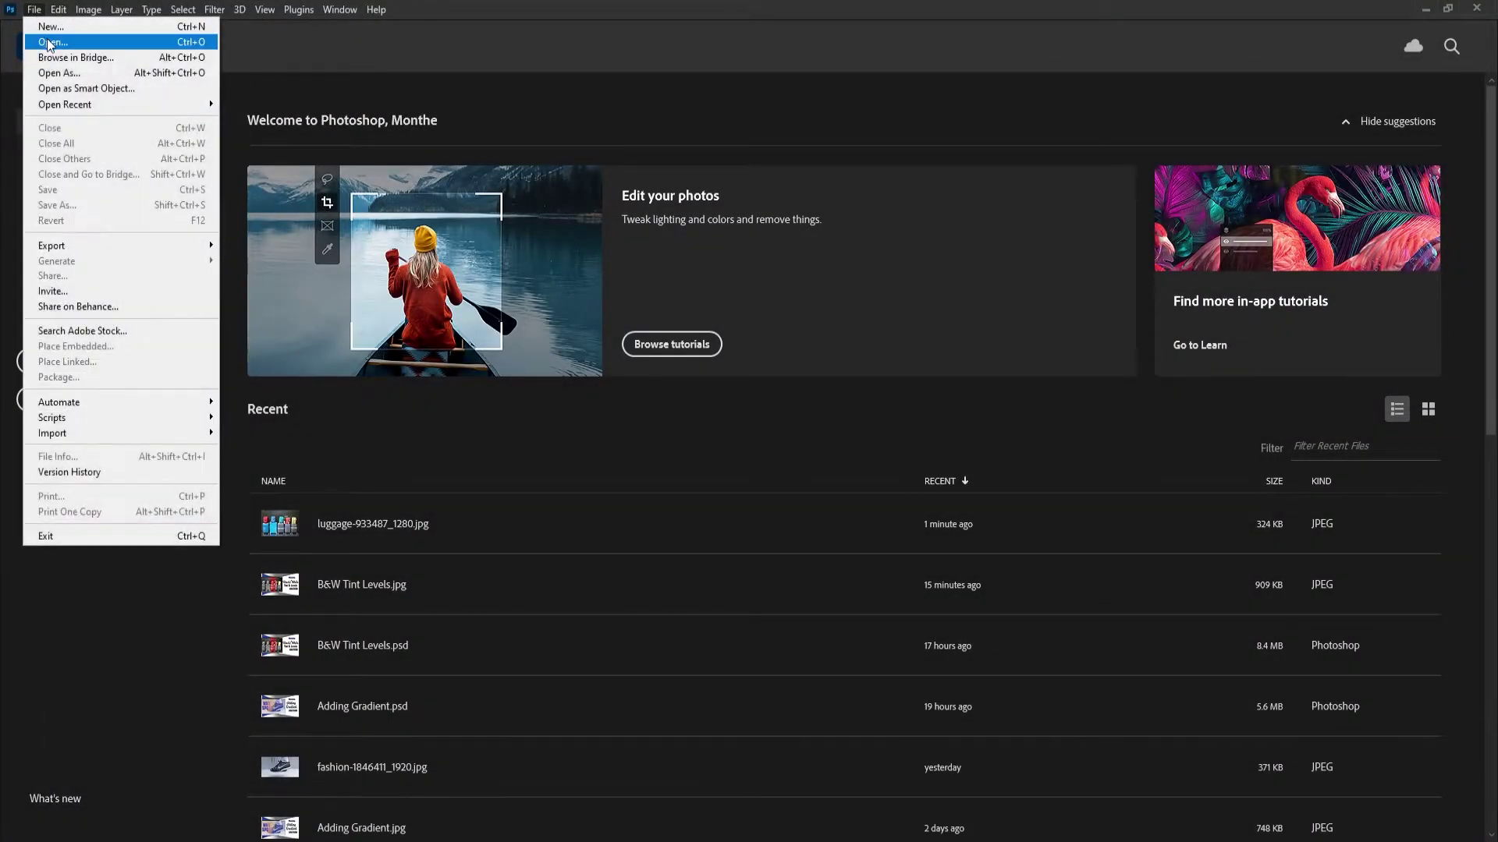
left_click(72, 49)
left_click(386, 157)
double_click(386, 157)
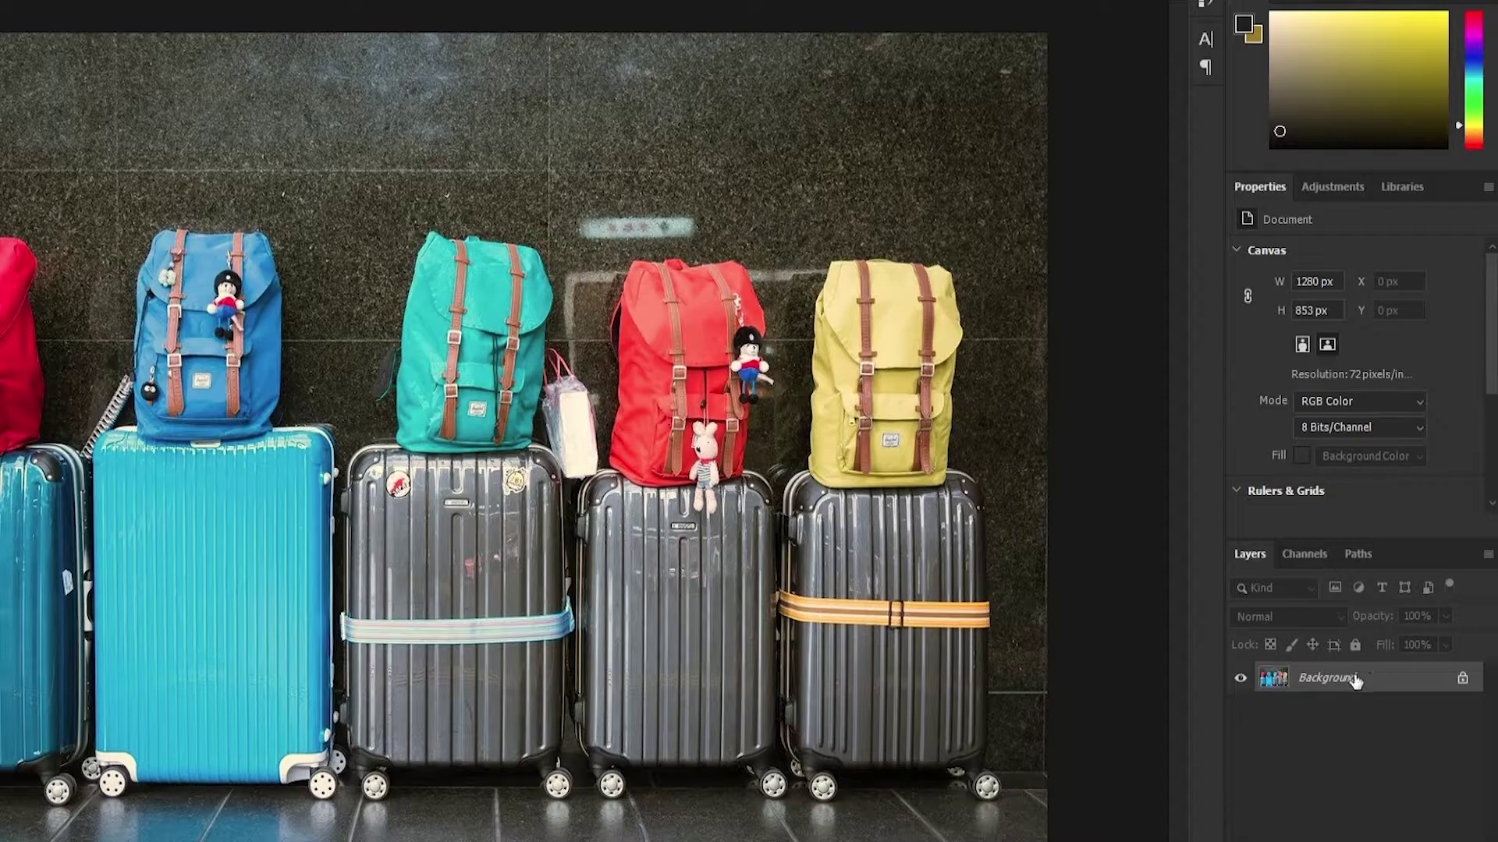
Convert the locked Background into a regular layer named "Traveling Bags".
double_click(1379, 684)
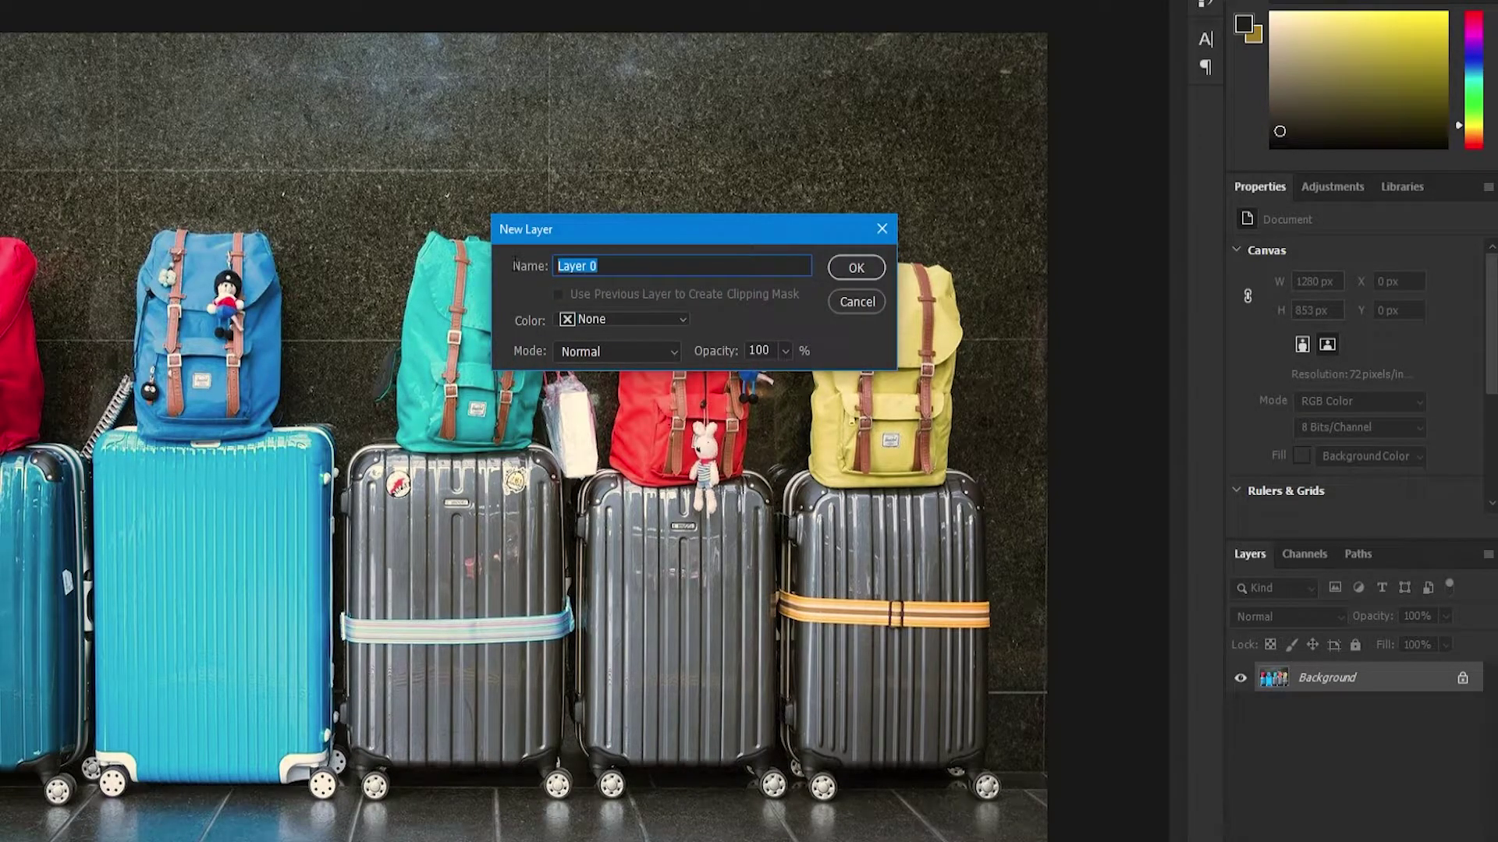
type("Traveling Bags")
key("Return")
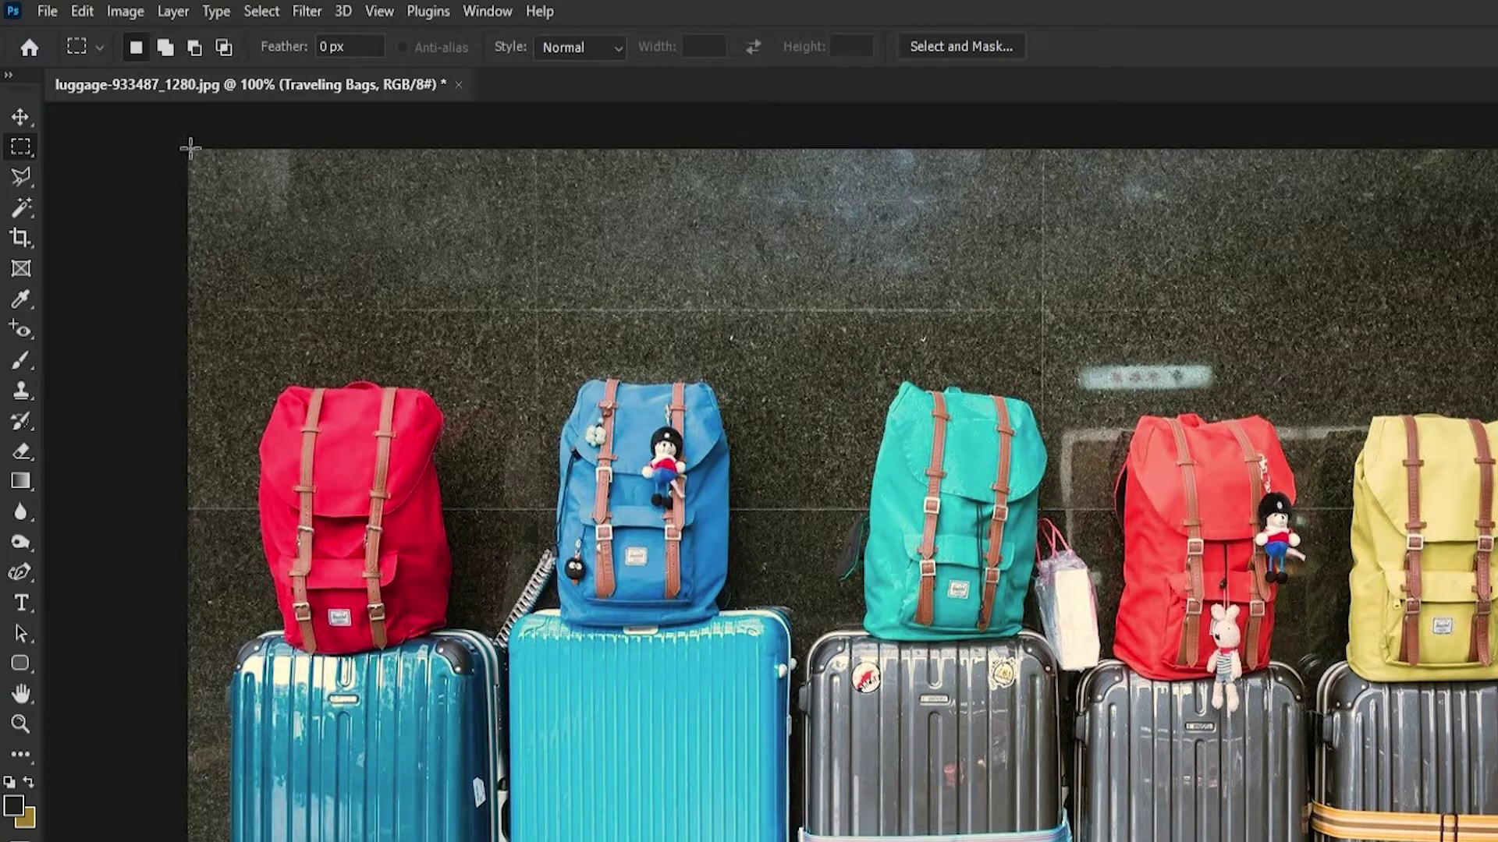
Draw a full-height rectangular selection about 542 px wide from the image's left edge, covering the first two suitcases and backpacks.
left_click_drag(187, 145, 797, 552)
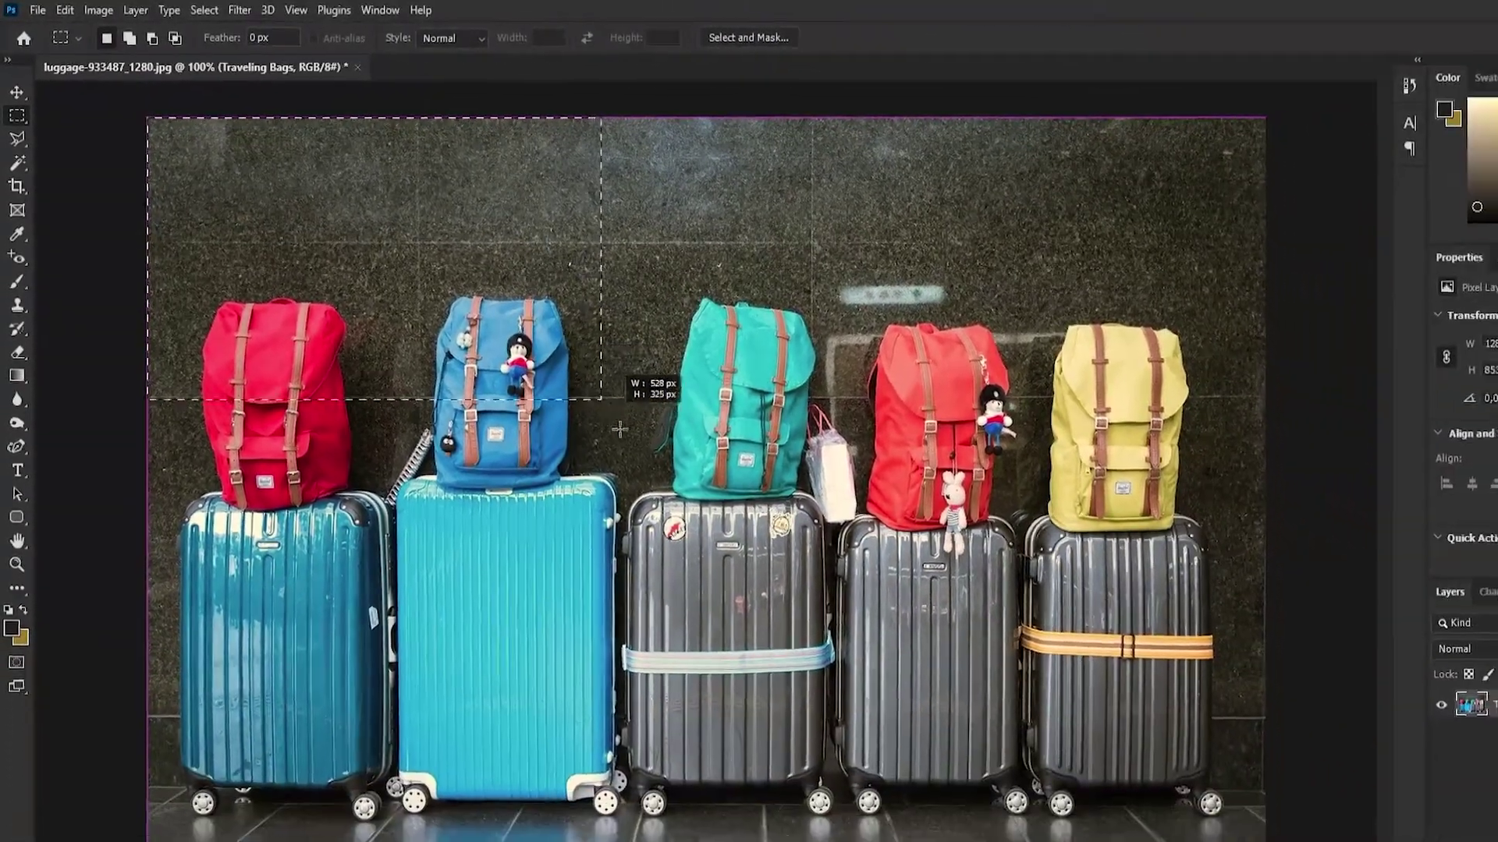
left_click_drag(619, 429, 624, 841)
left_click_drag(552, 762, 554, 797)
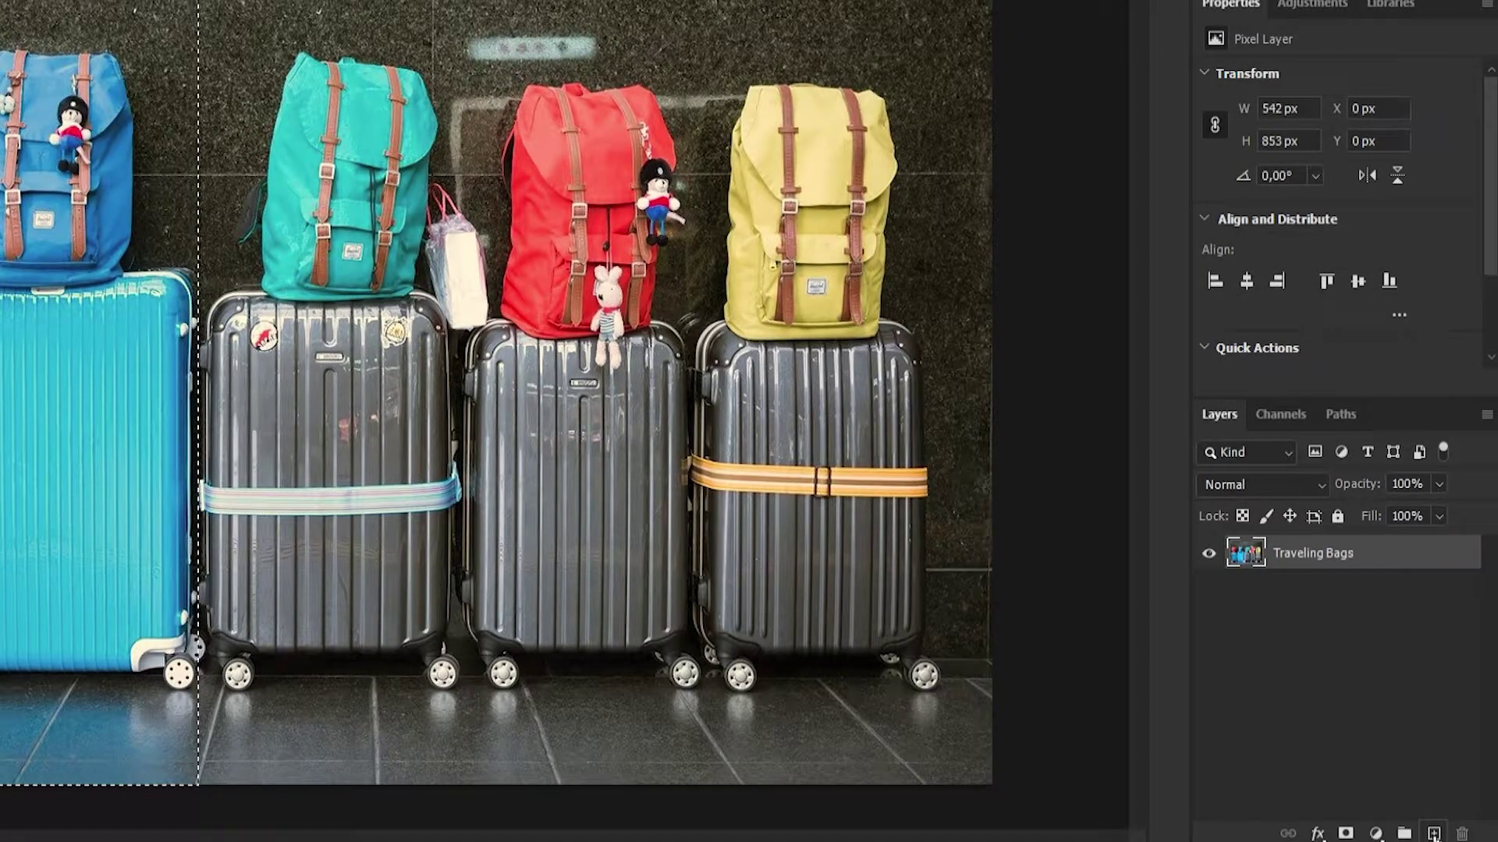
Add a new layer above Traveling Bags and name it "Black & white".
left_click(1434, 834)
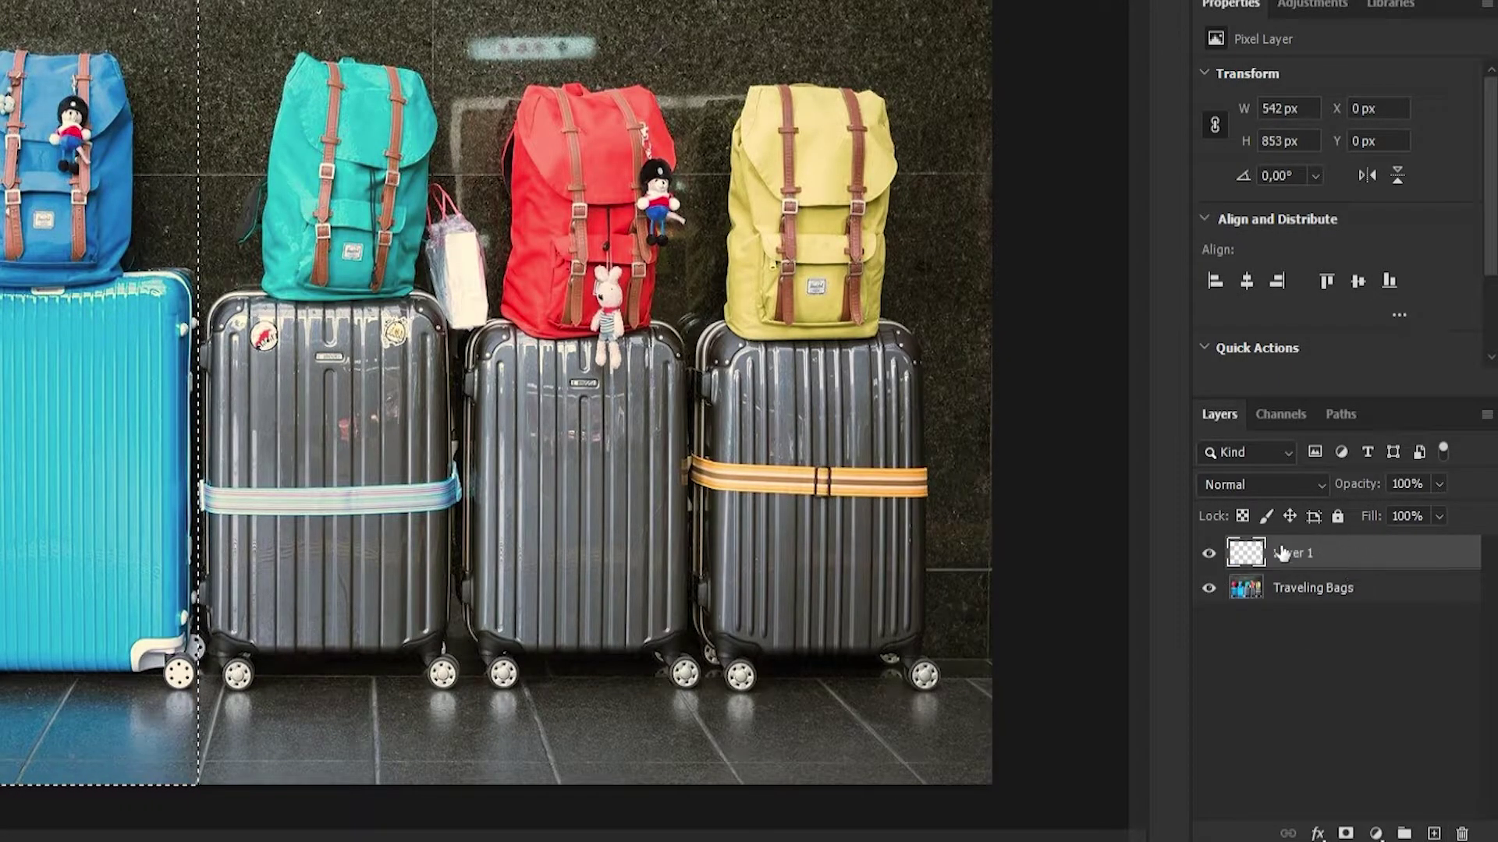
double_click(1310, 555)
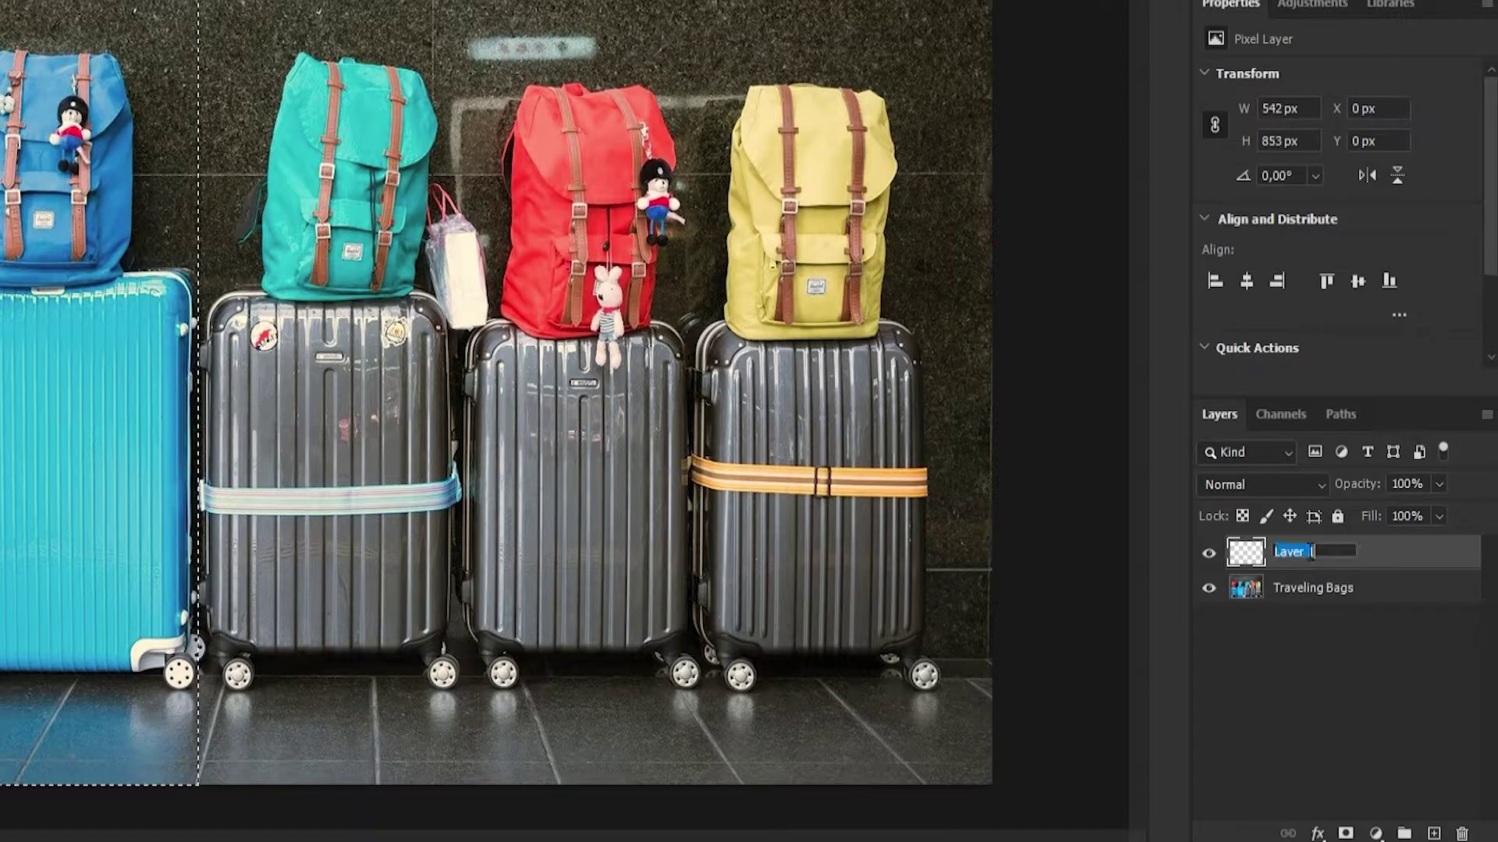
type("B")
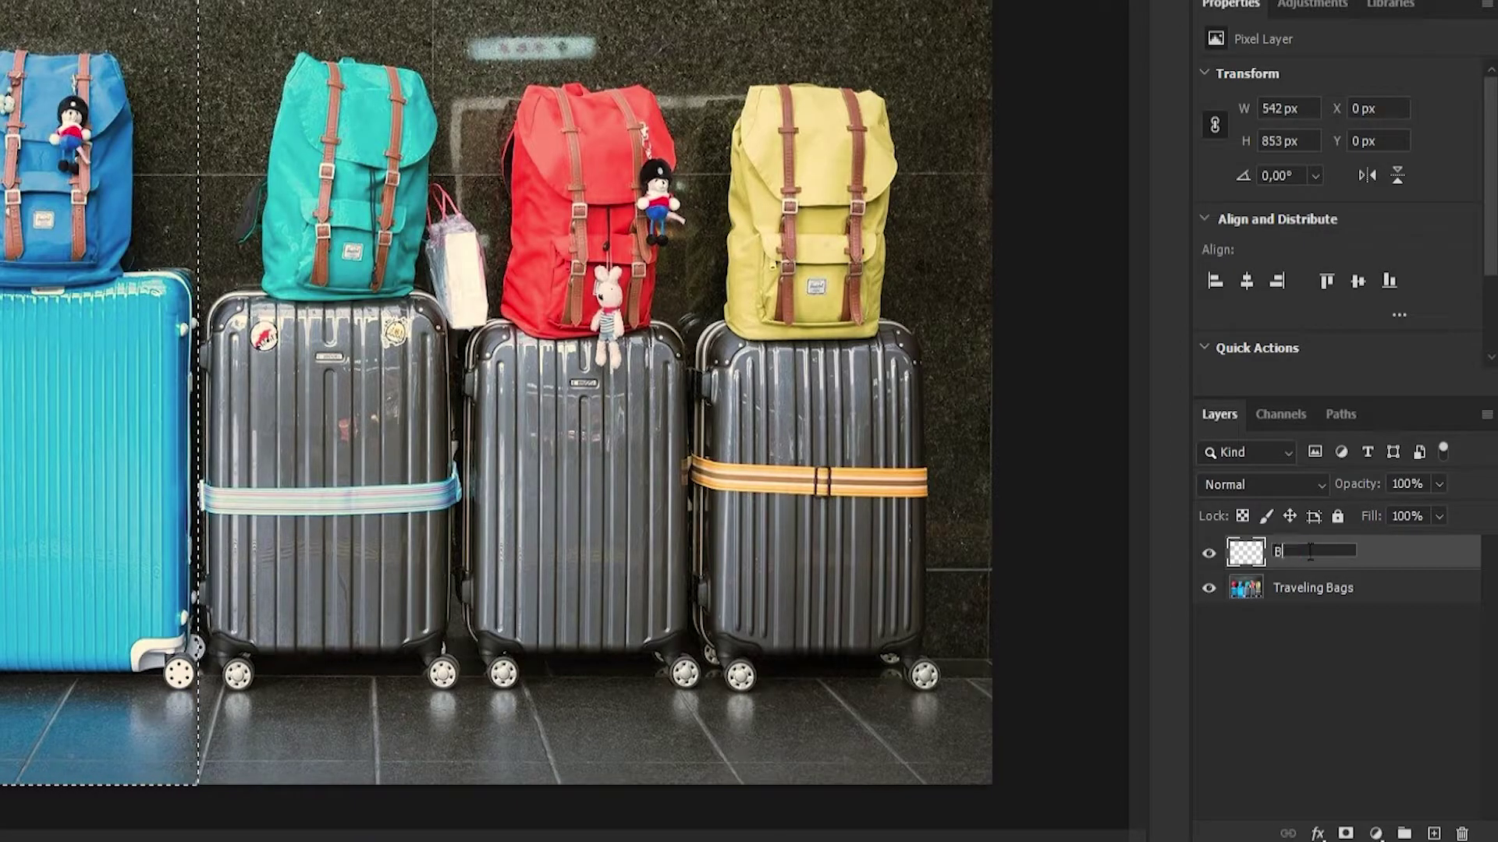
type("lack & white")
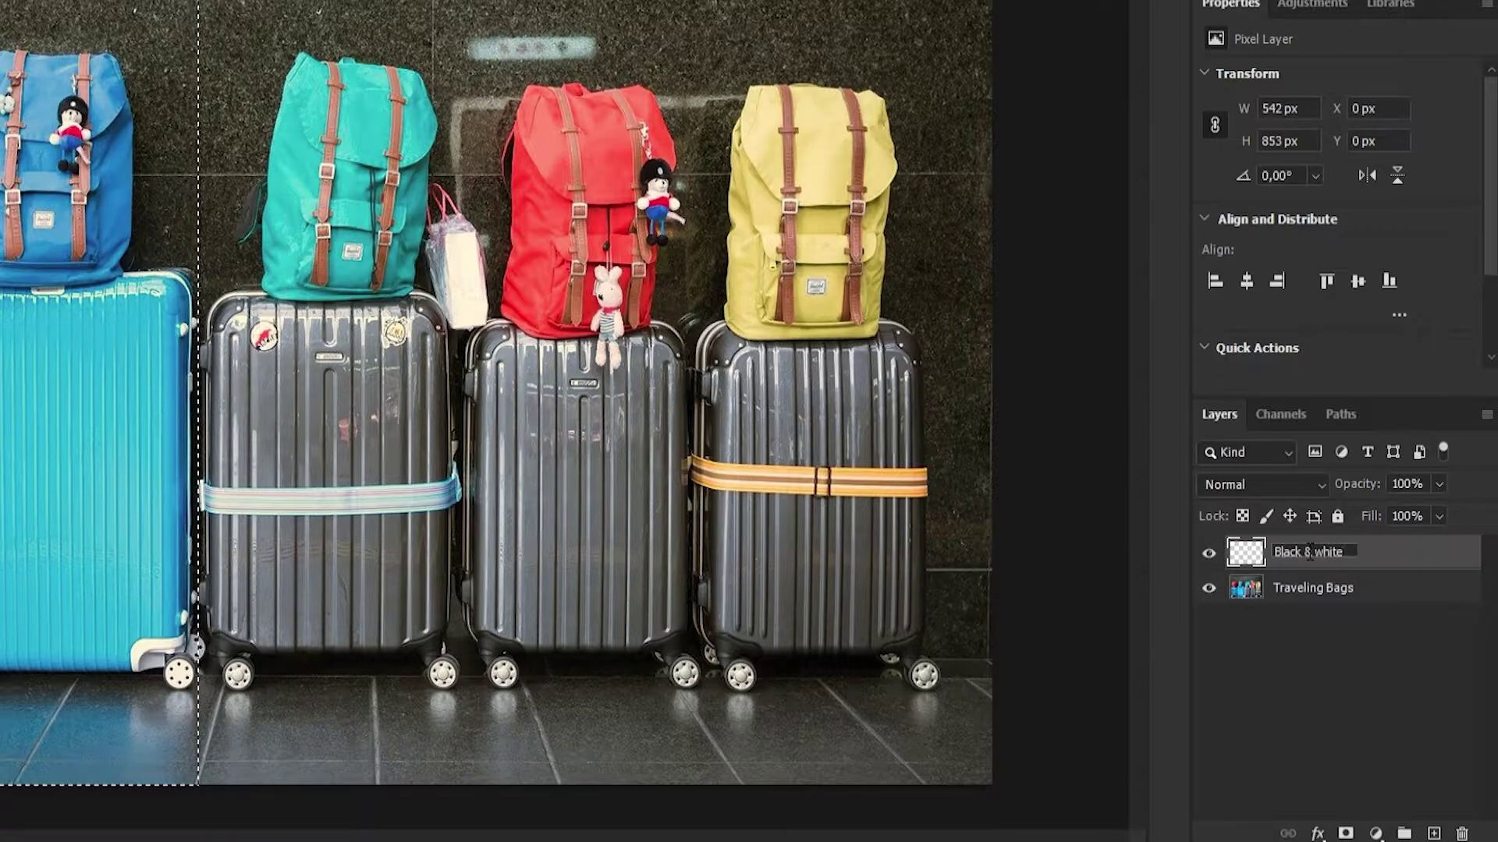
key("Return")
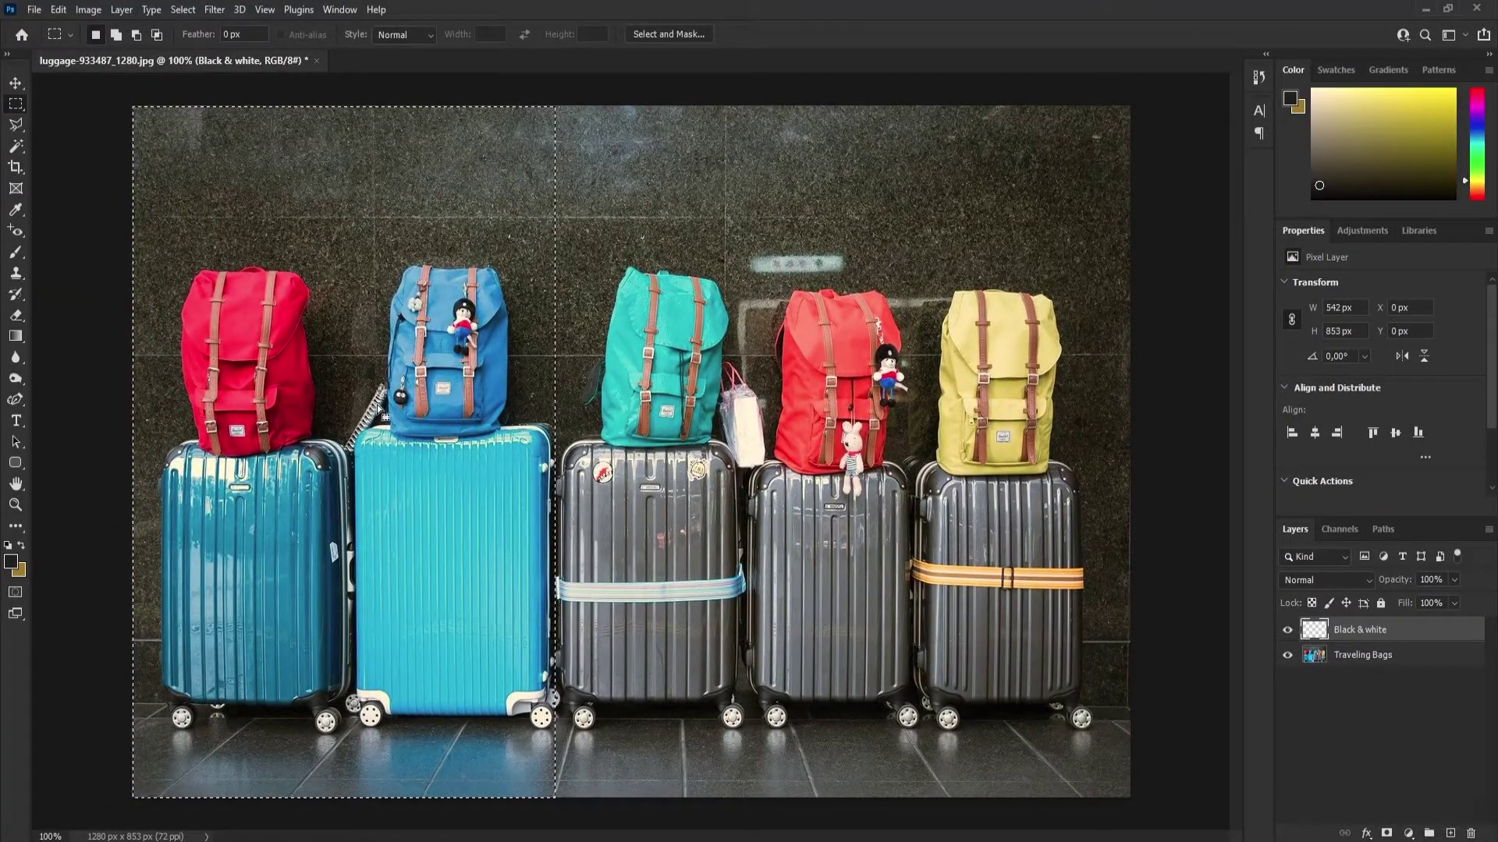
Add a Black & White adjustment layer limited to the selected part of the image.
left_click(1369, 231)
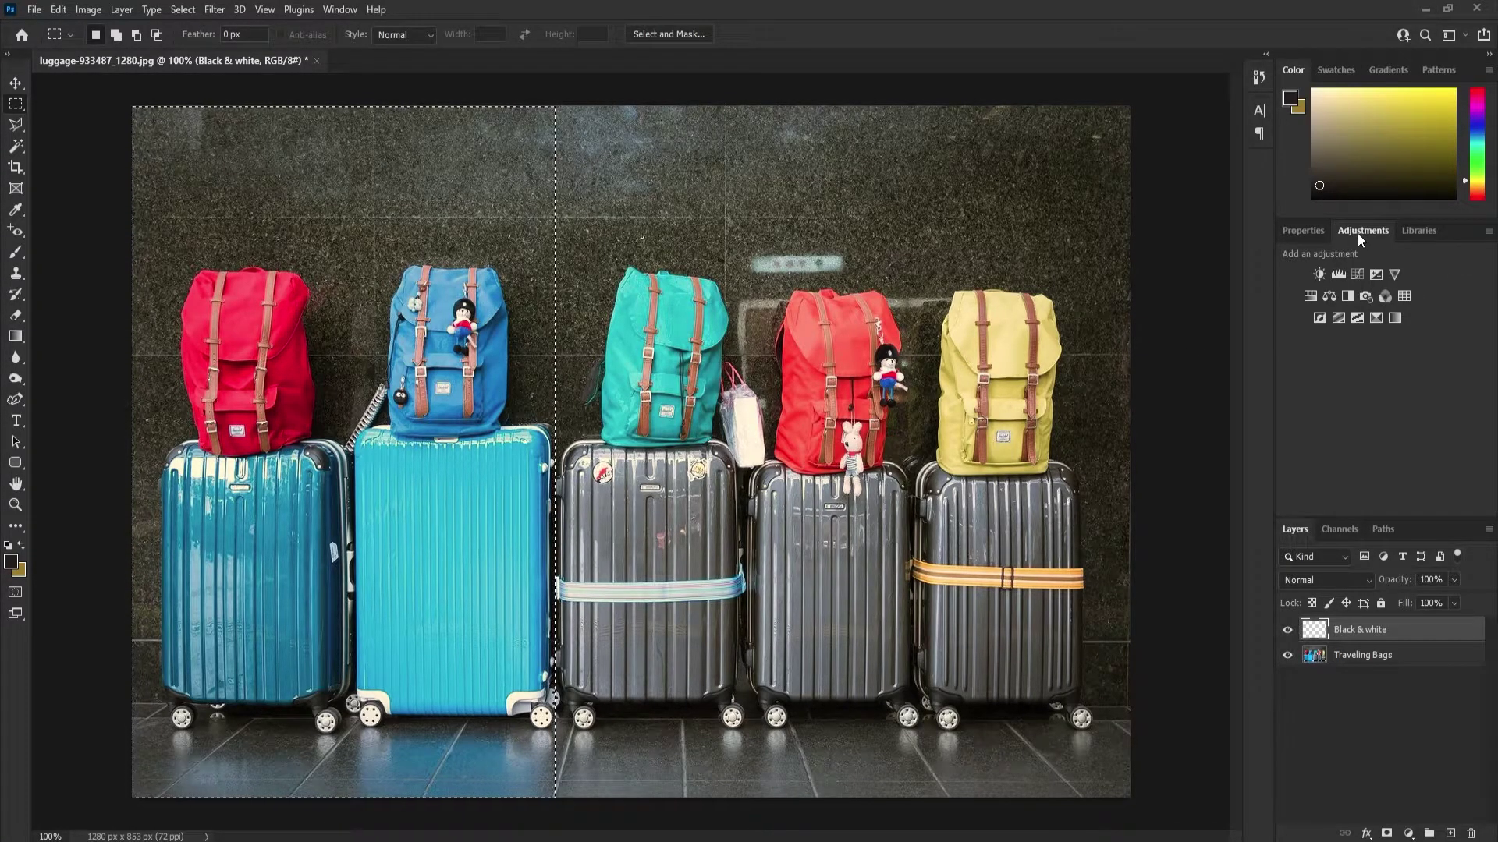
left_click(103, 19)
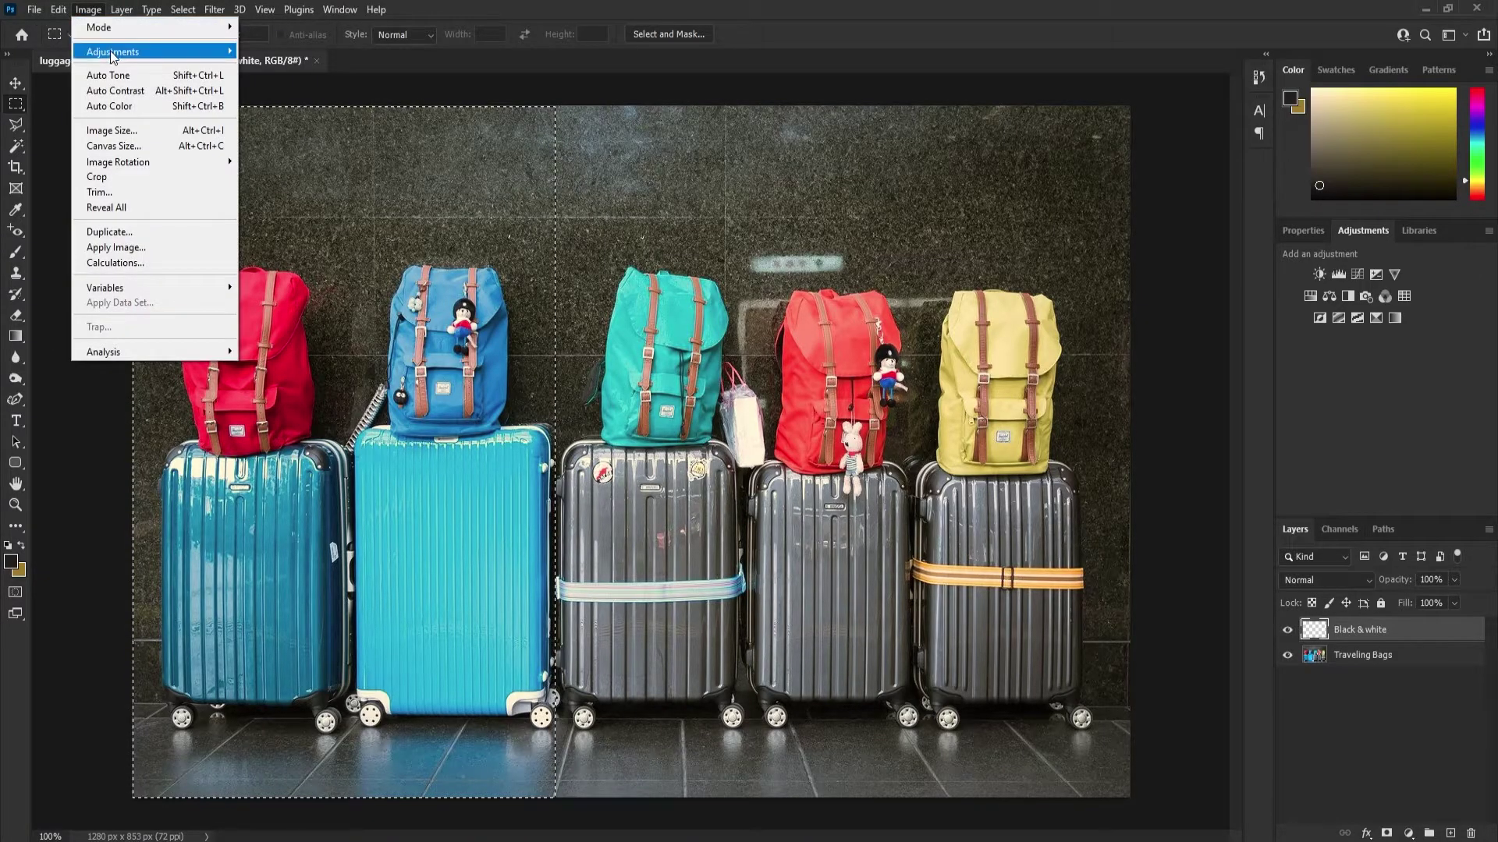
mouse_move(116, 55)
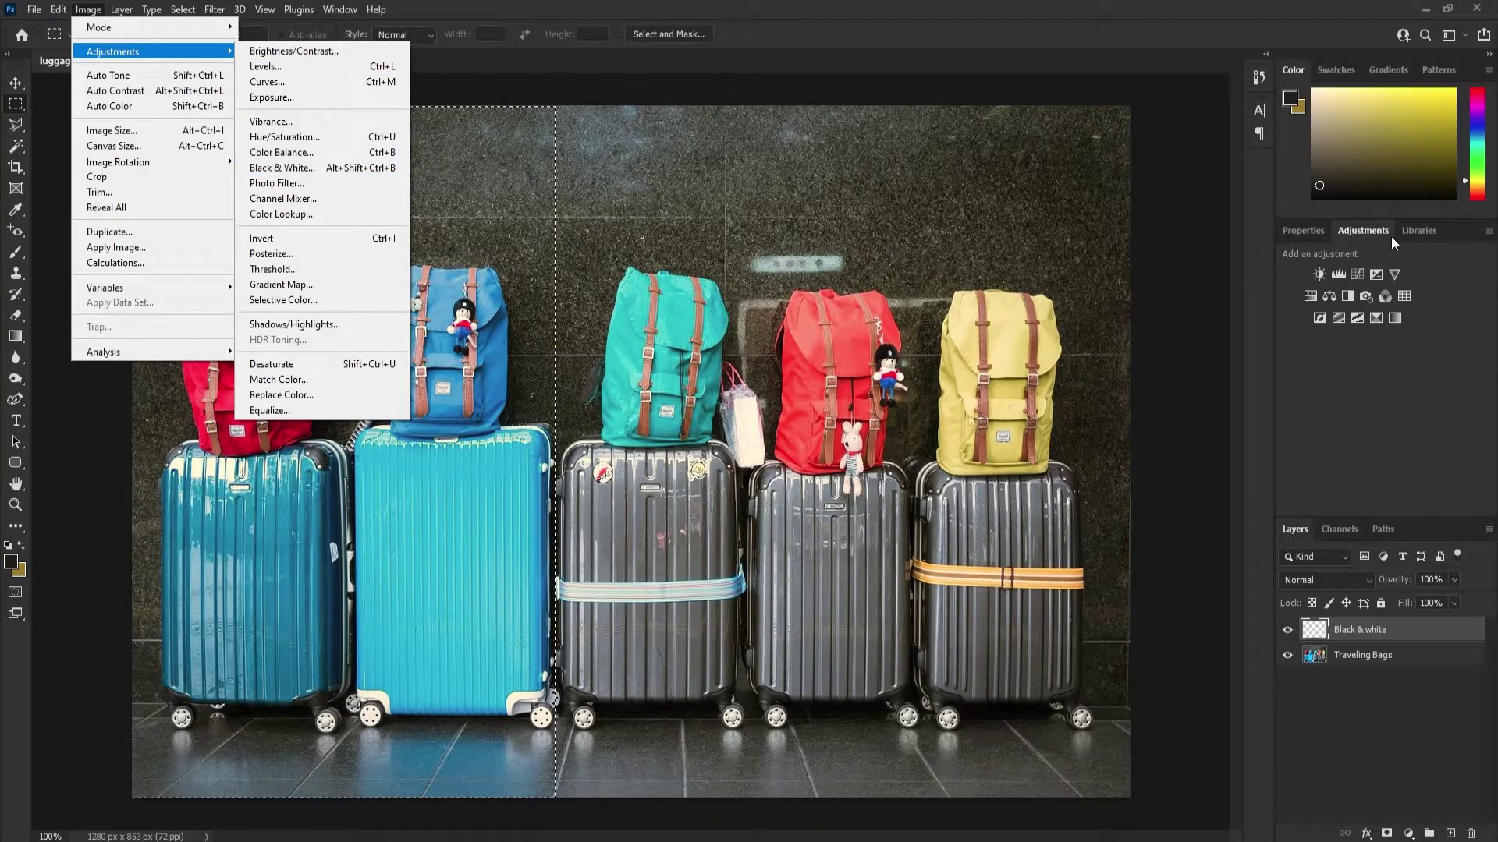
left_click(1364, 227)
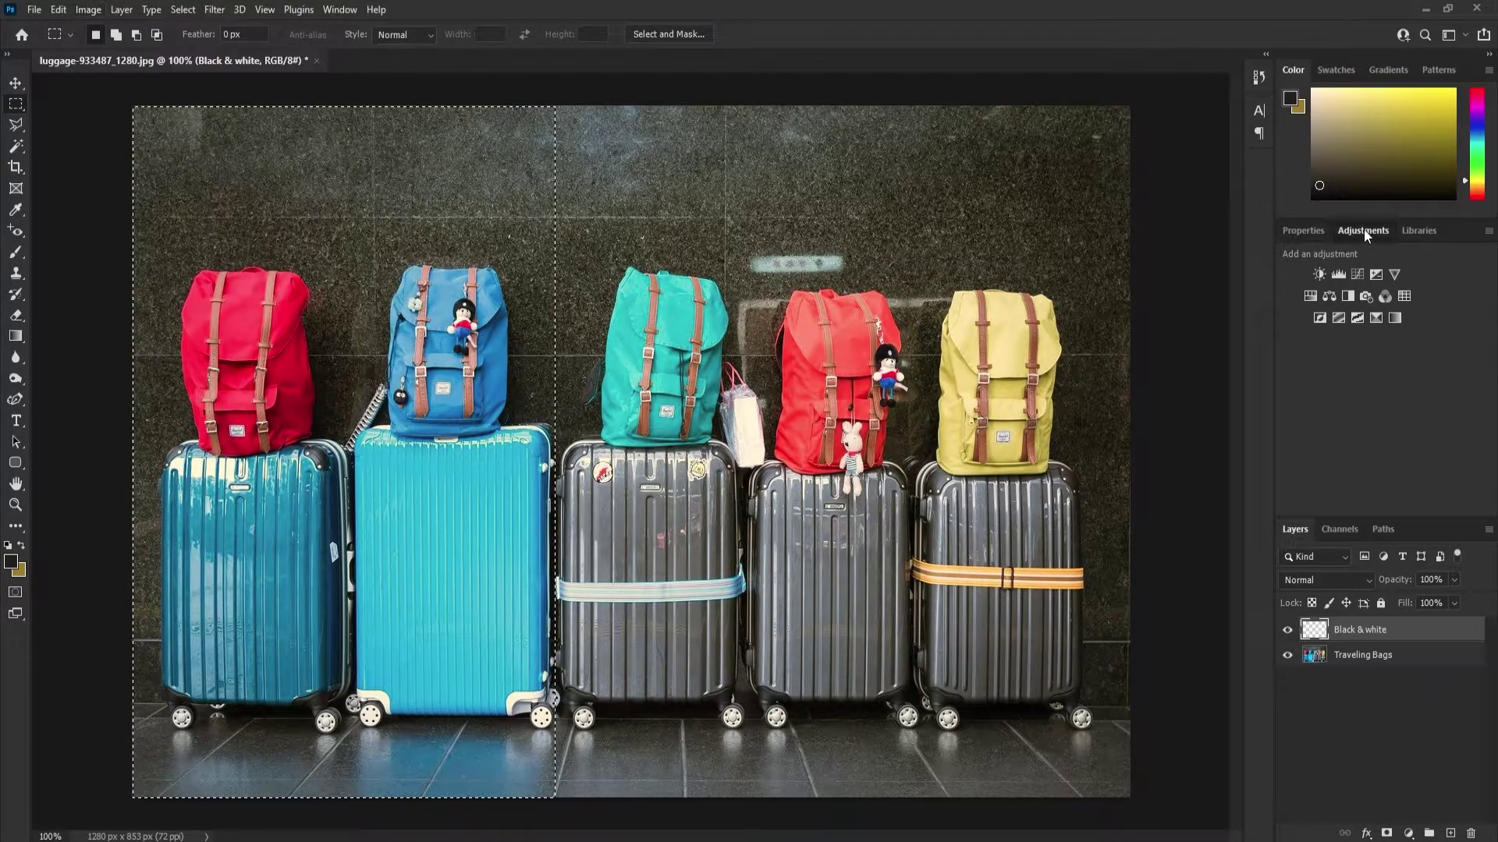
left_click(1349, 298)
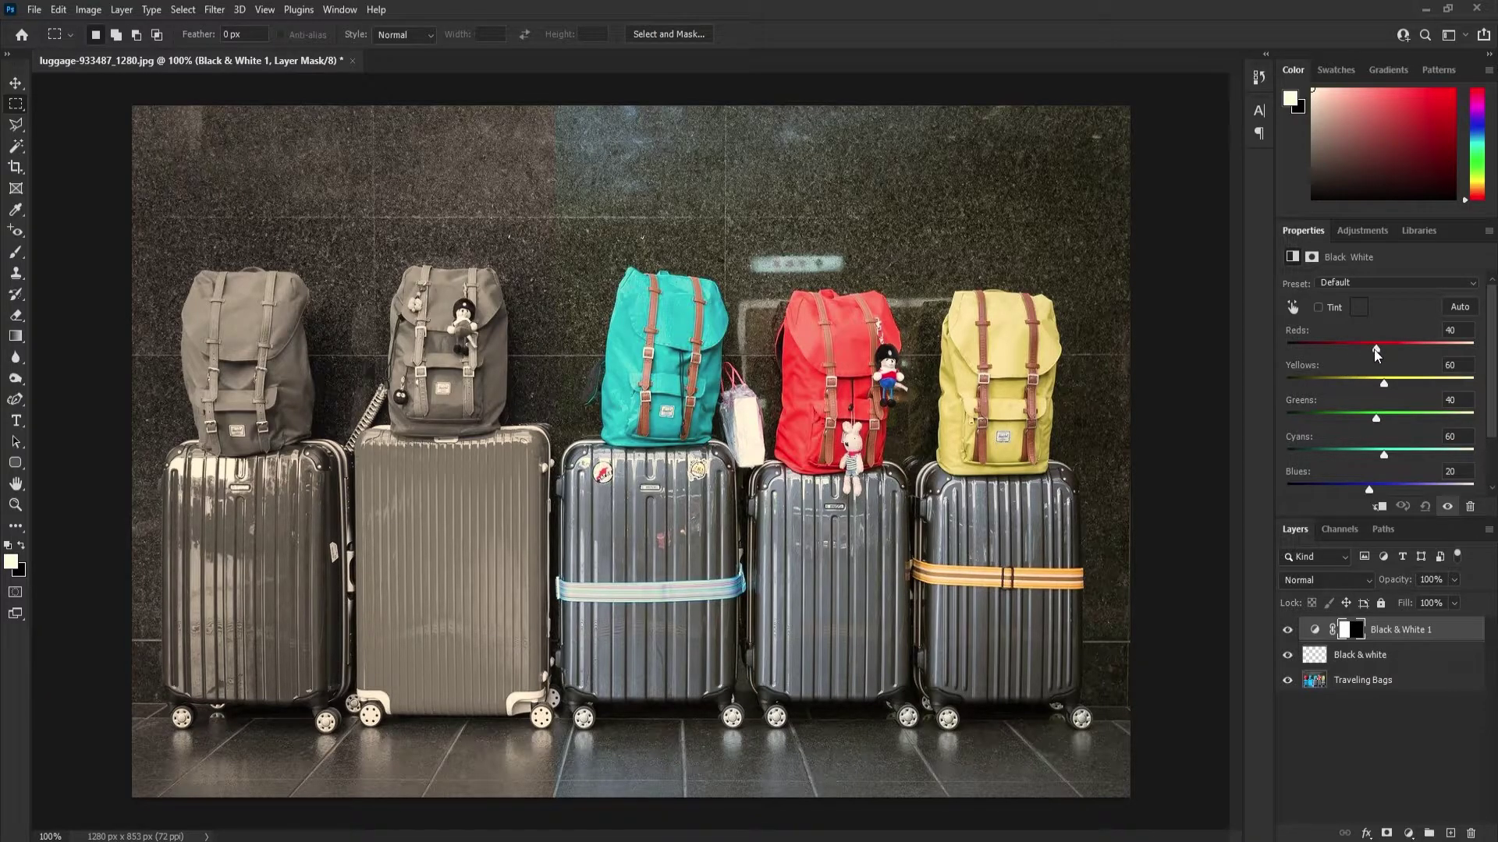
Set Reds to 23 in the Black & White adjustment and compare the image with the adjustment hidden and shown.
mouse_move(1375, 349)
left_mouse_down()
mouse_move(1304, 345)
mouse_move(1401, 353)
mouse_move(1317, 348)
mouse_move(1370, 345)
left_mouse_up()
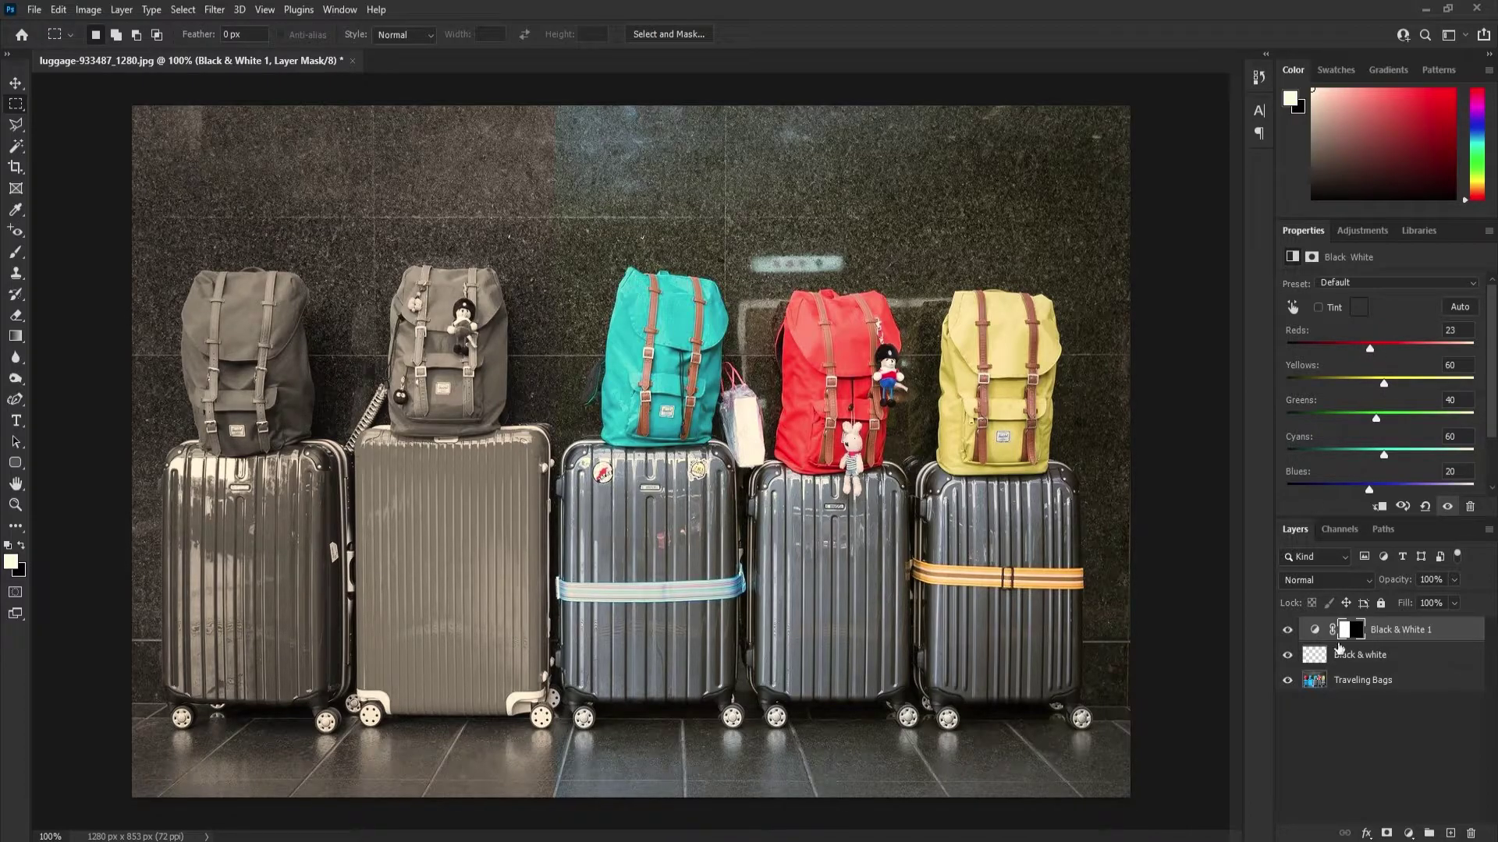
left_click(1288, 631)
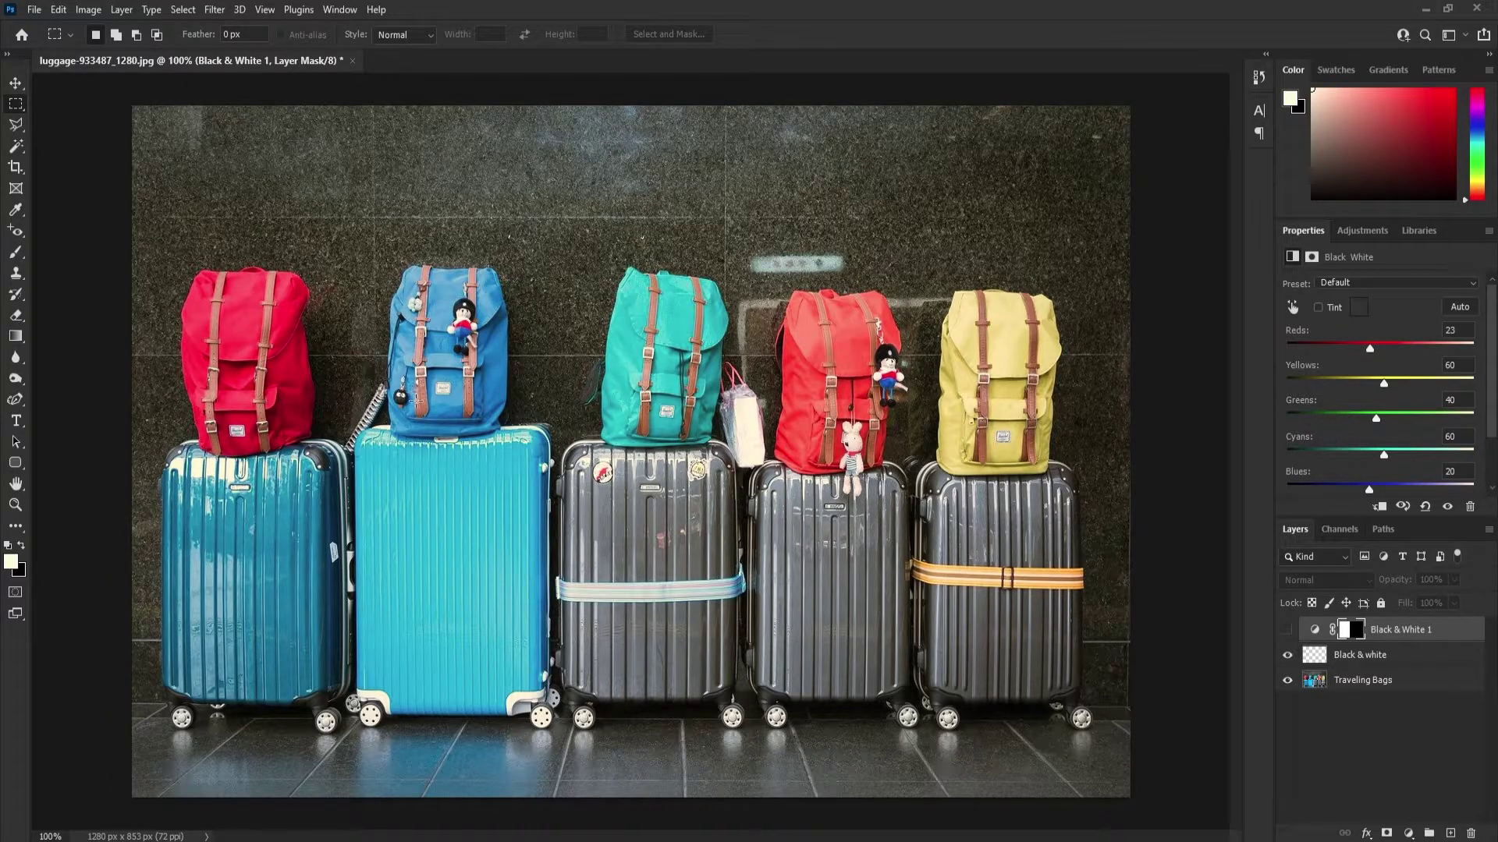
left_click(1287, 631)
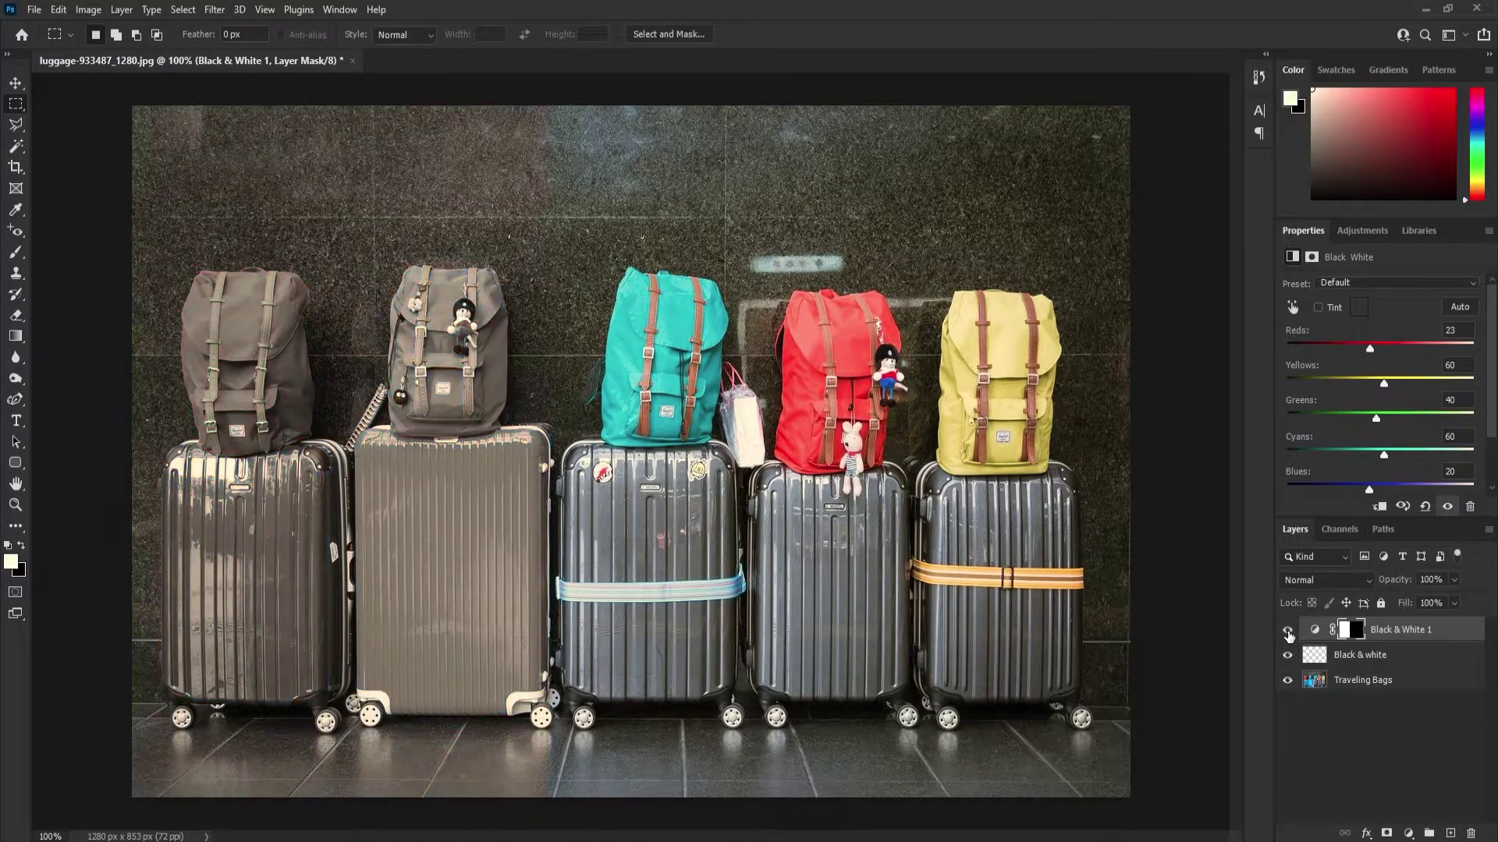
Use the adjustment's on-image tool to darken the leftmost backpack, reducing Reds to 11.
left_click(1293, 307)
left_click(1293, 309)
left_click(1293, 310)
left_click(1293, 309)
left_click(15, 88)
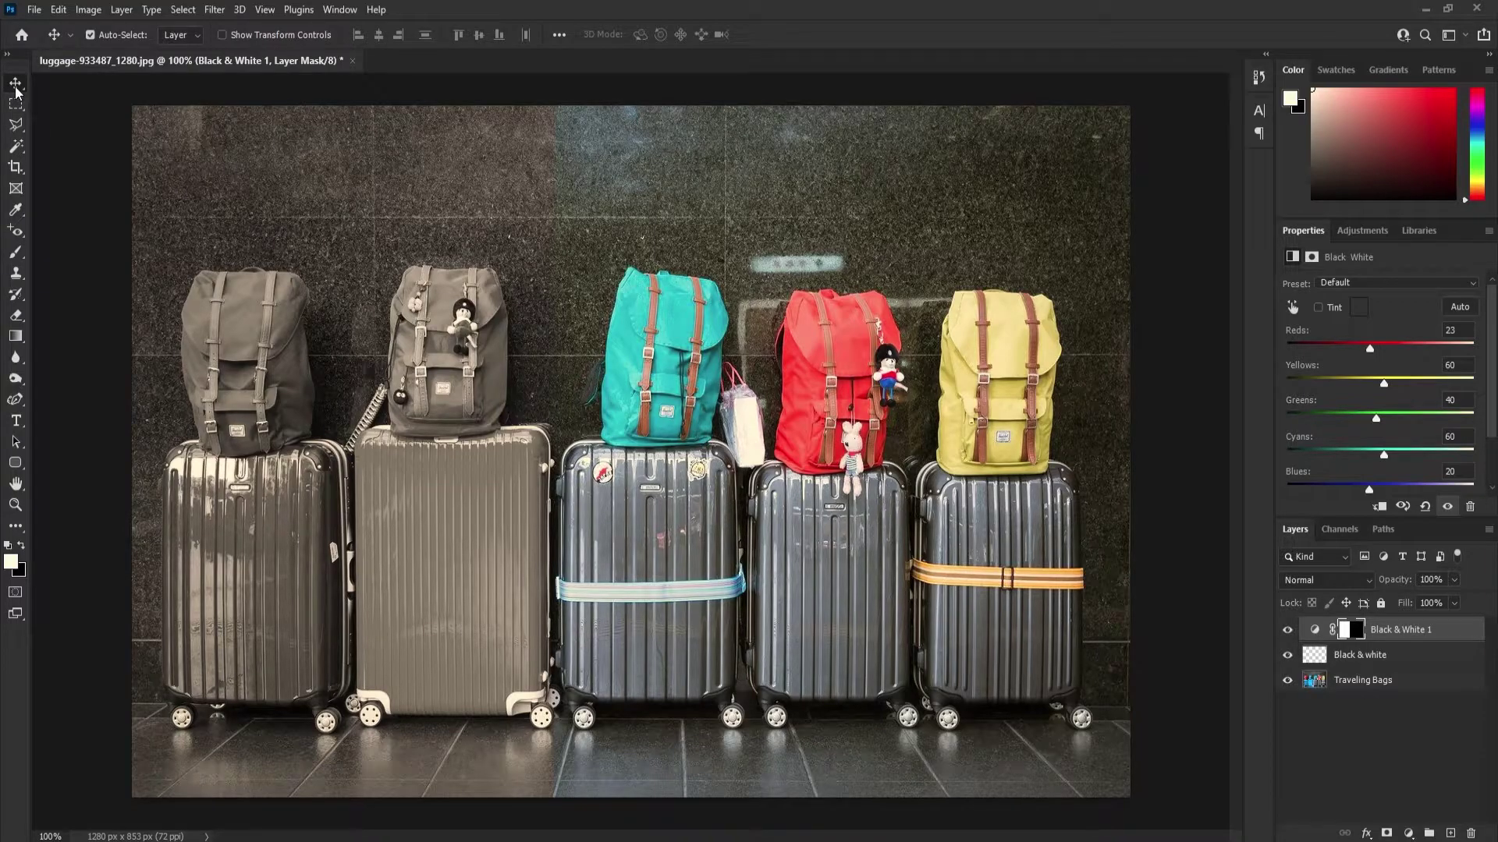
left_click(1293, 308)
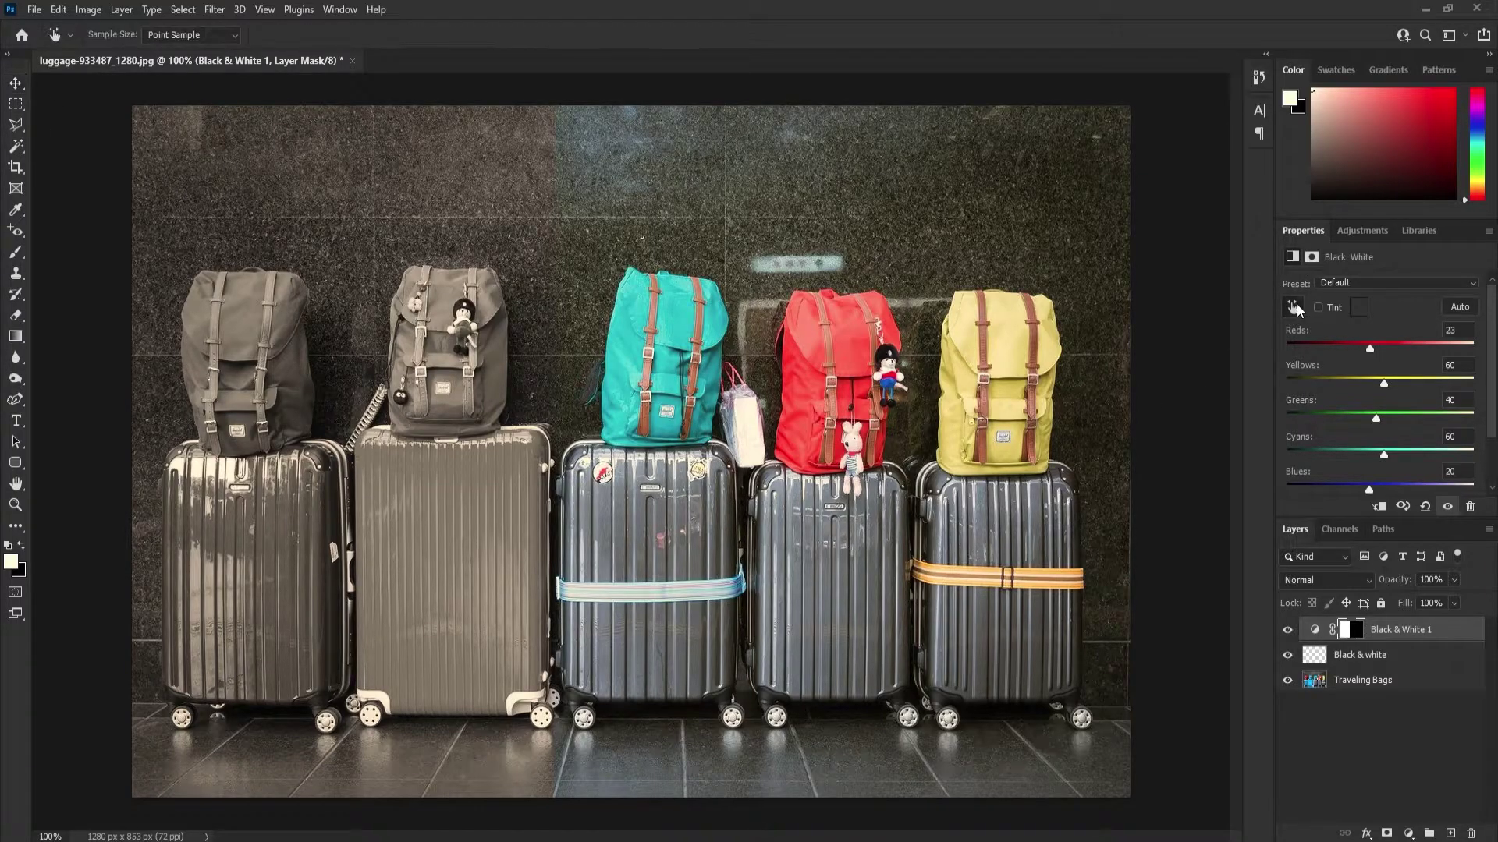
left_click(260, 329)
mouse_move(255, 340)
left_mouse_down()
mouse_move(235, 341)
mouse_move(269, 340)
mouse_move(189, 344)
mouse_move(306, 341)
mouse_move(253, 332)
left_mouse_up()
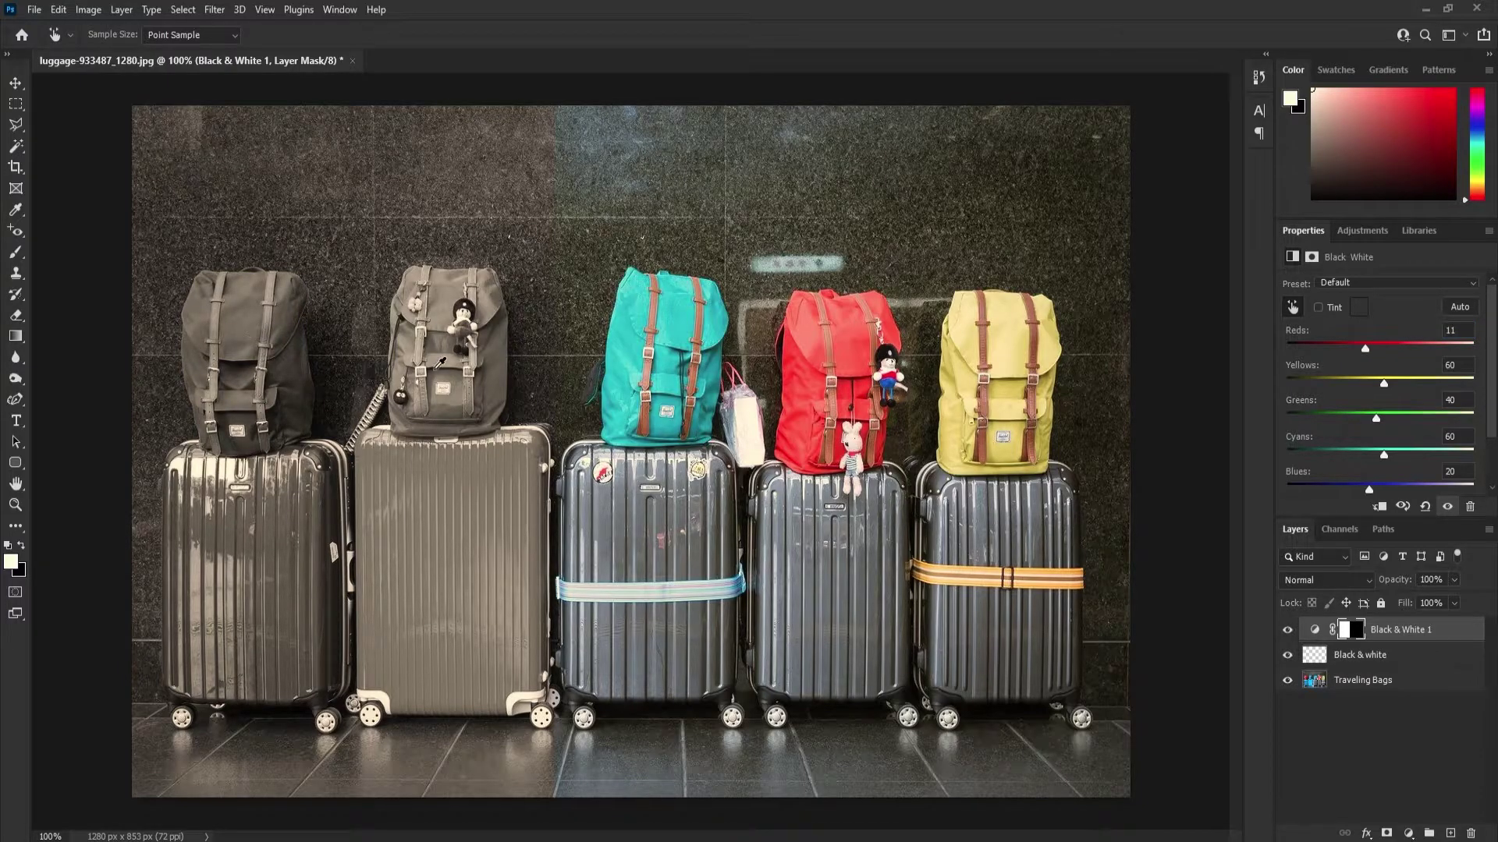
Darken the second suitcase with the on-image adjustment tool, reducing Cyans to 9.
left_click(435, 538)
mouse_move(435, 538)
left_mouse_down()
mouse_move(444, 550)
mouse_move(374, 552)
mouse_move(468, 552)
mouse_move(394, 553)
mouse_move(453, 556)
mouse_move(429, 556)
left_mouse_up()
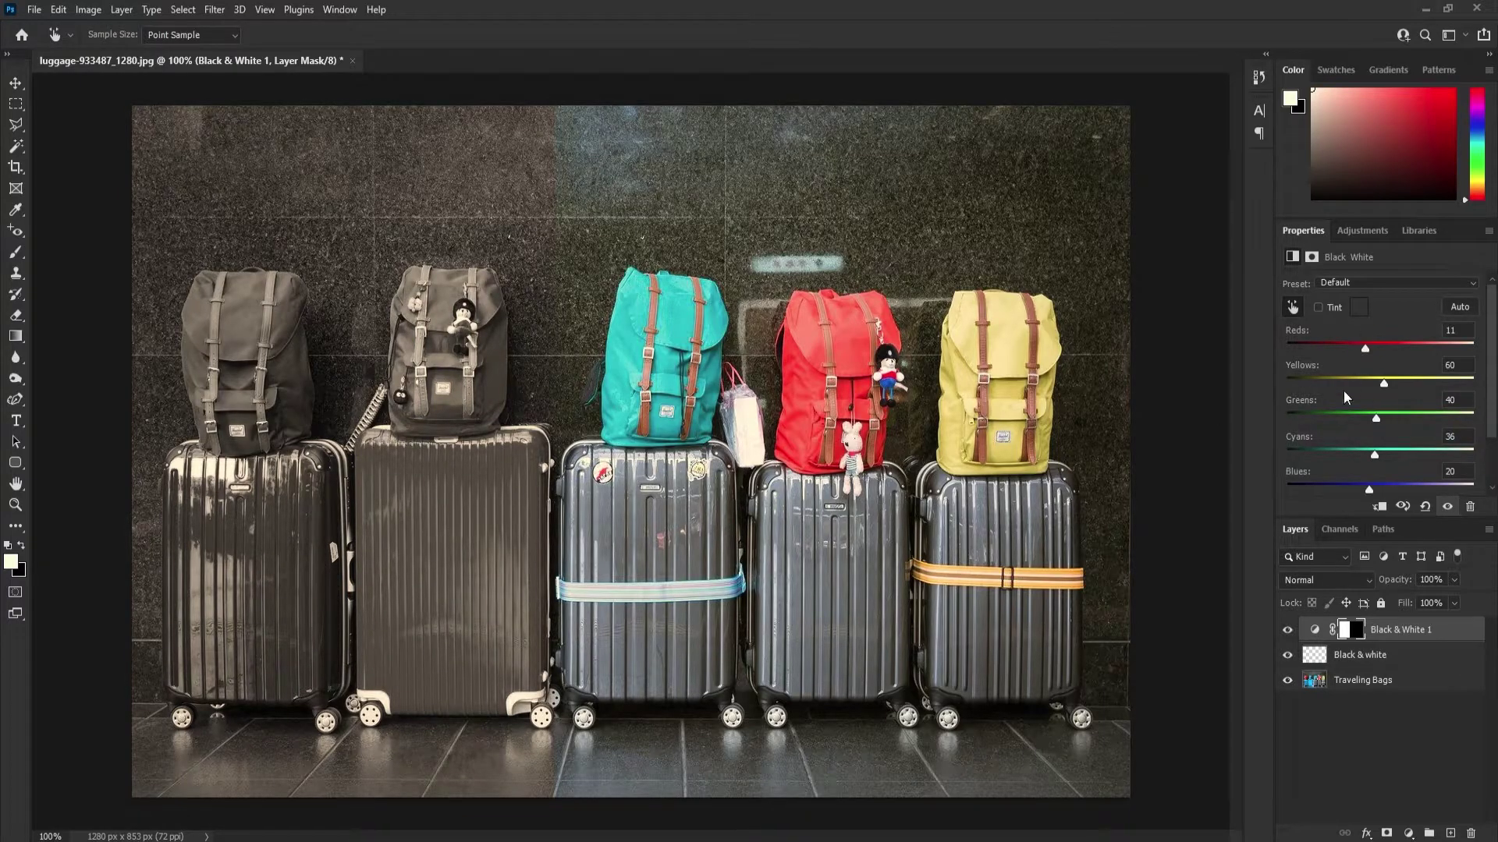
mouse_move(415, 558)
left_mouse_down()
mouse_move(327, 561)
mouse_move(413, 562)
mouse_move(327, 557)
mouse_move(393, 559)
left_mouse_up()
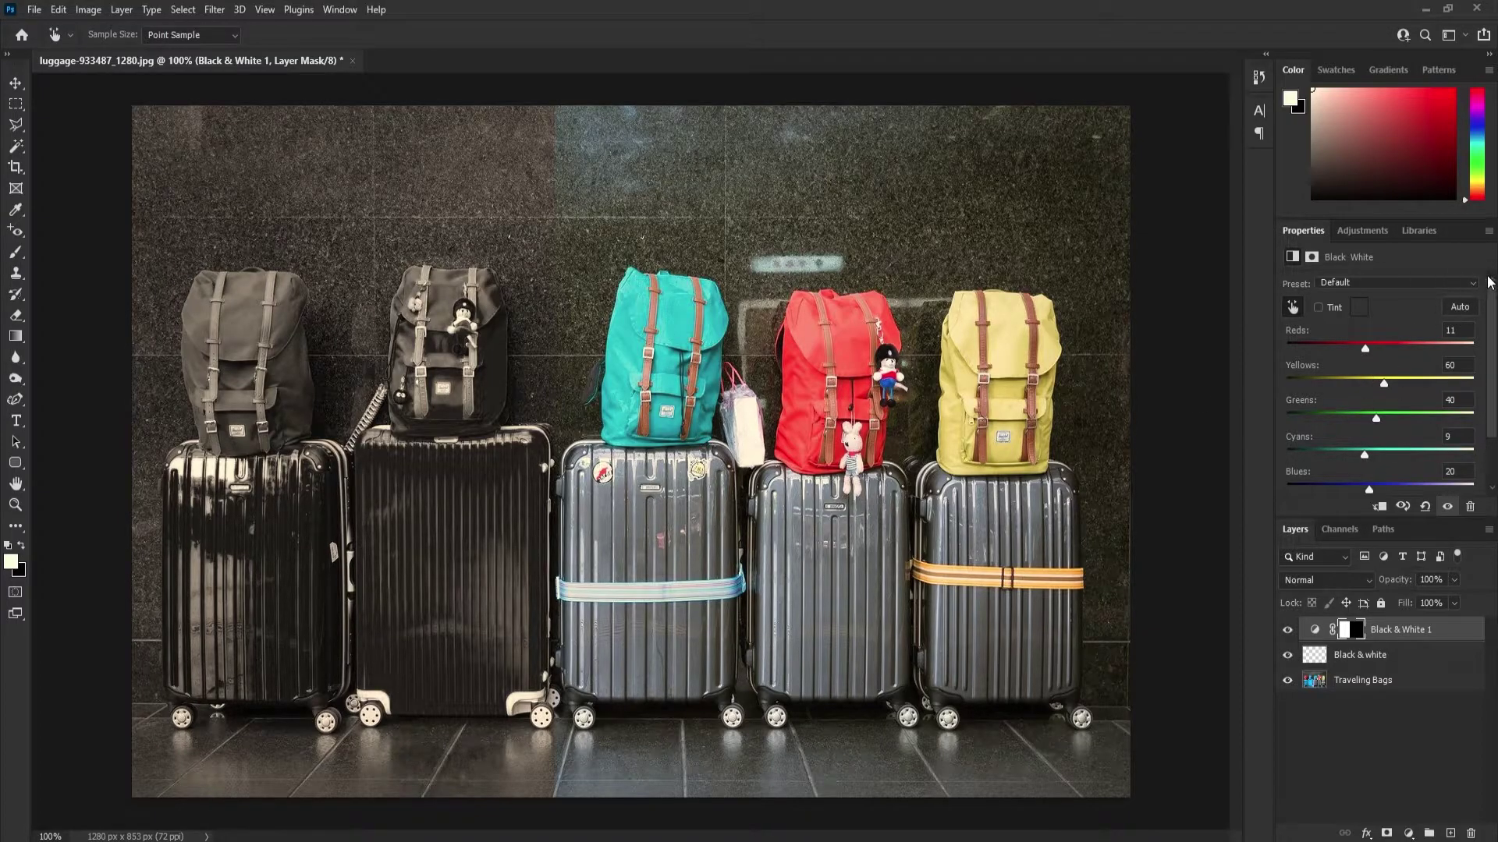
Apply the Auto values to the Black & White adjustment and try the on-image adjustment on the leftmost backpack.
left_click(1459, 308)
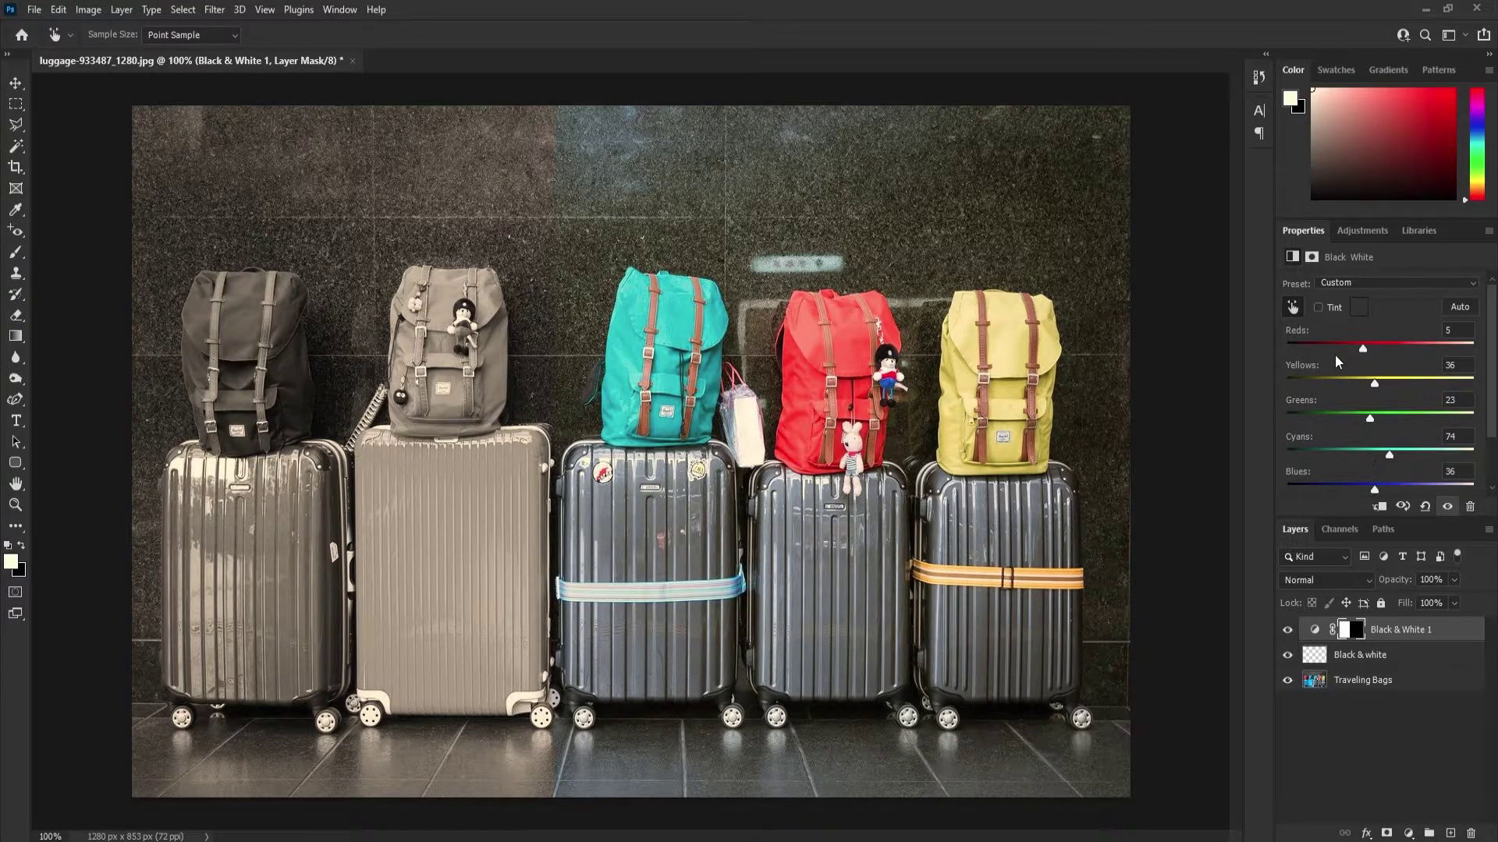
left_click(1292, 309)
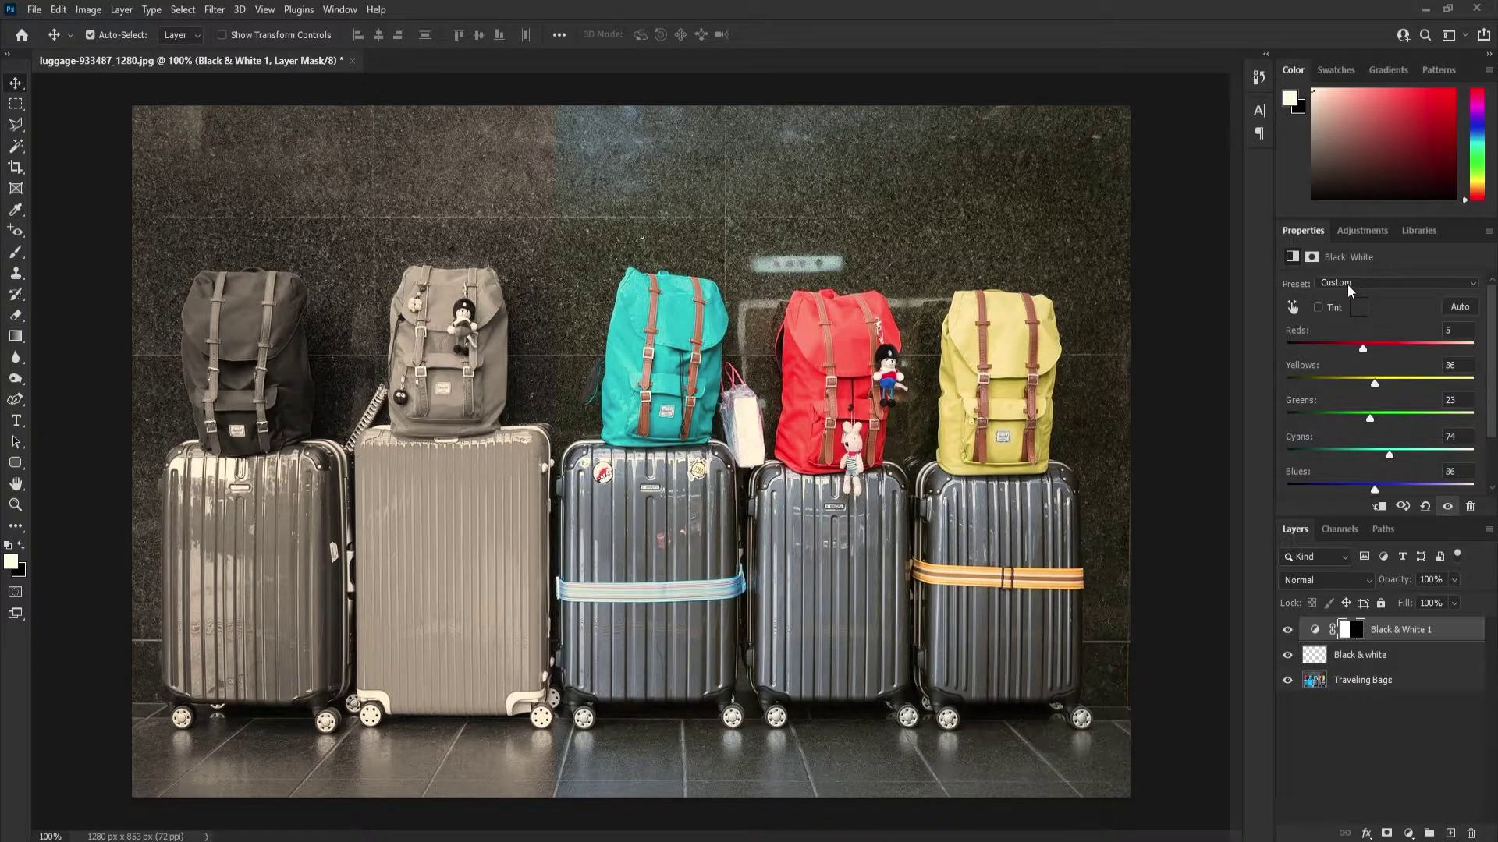
left_click(1293, 309)
left_click(1293, 309)
left_click(1293, 308)
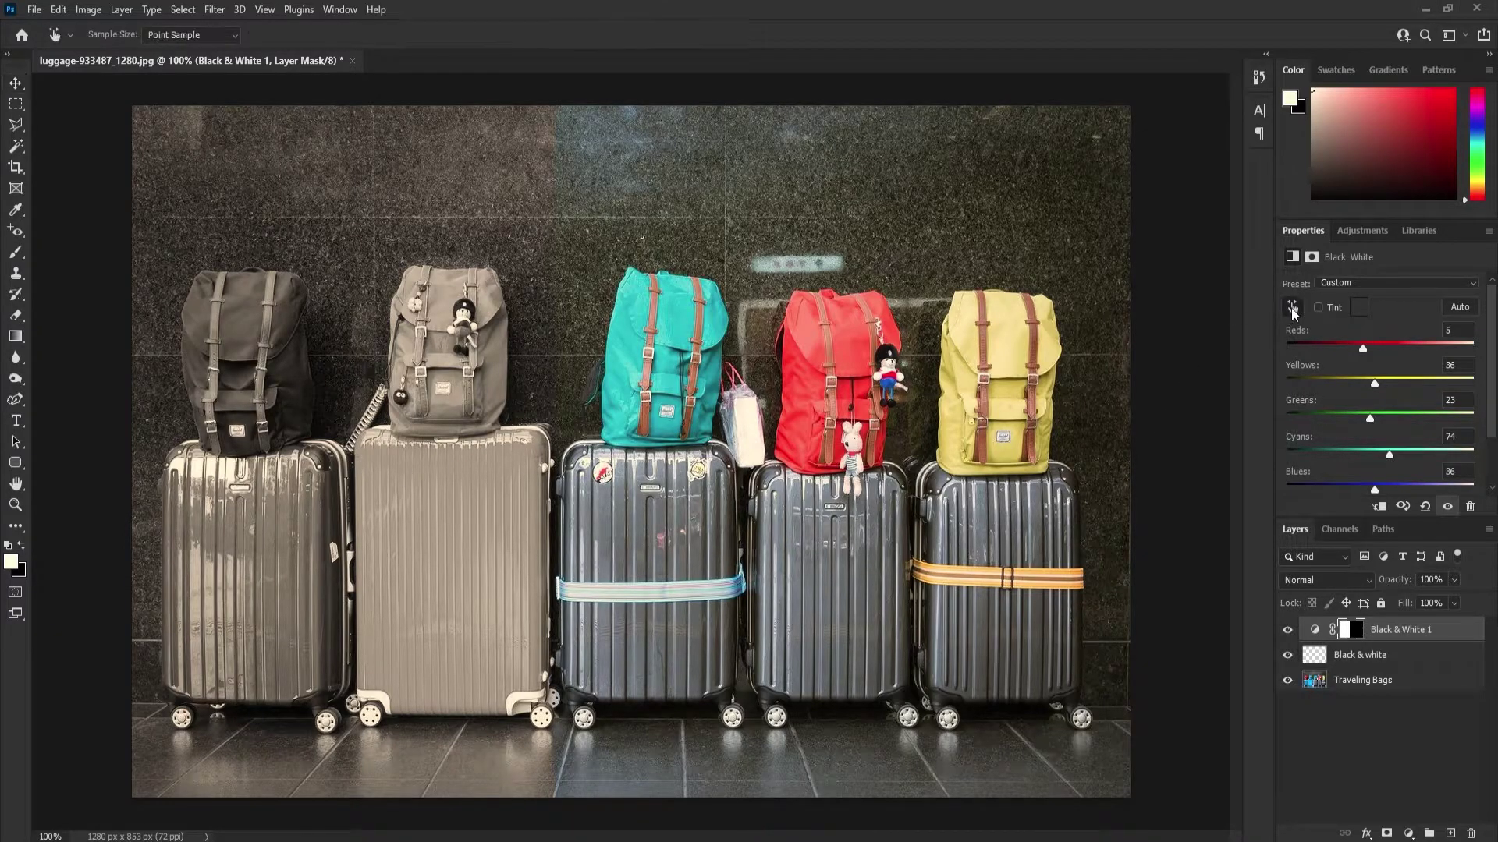
mouse_move(273, 352)
left_mouse_down()
mouse_move(308, 351)
mouse_move(212, 355)
mouse_move(246, 355)
left_mouse_up()
Select a full-height strip about 374 px wide next to the black-and-white area and add a new layer named "Tint".
left_click(16, 104)
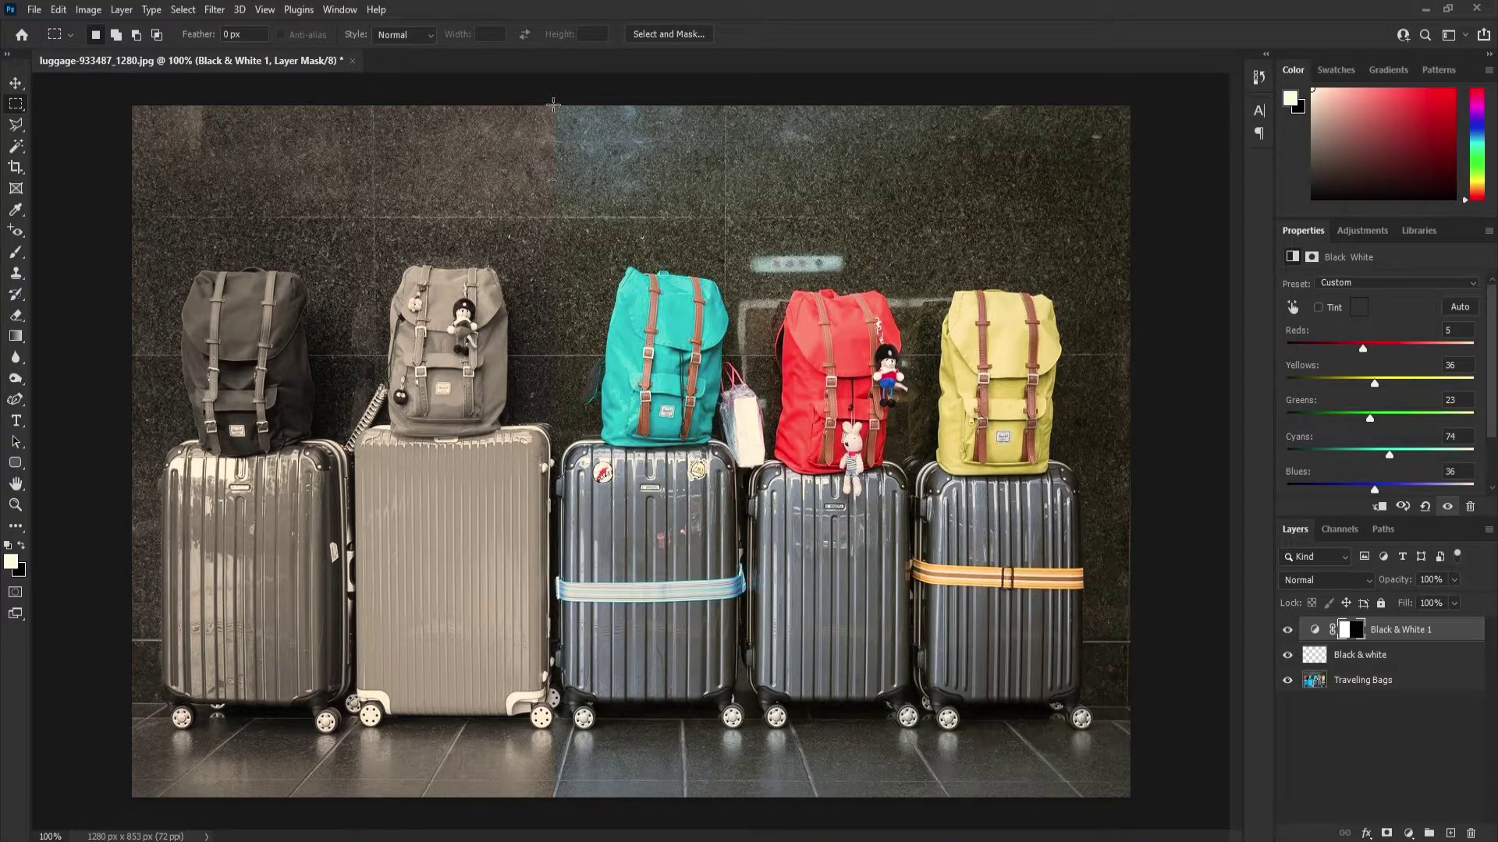
left_click_drag(554, 104, 845, 797)
left_click(1451, 834)
double_click(1360, 630)
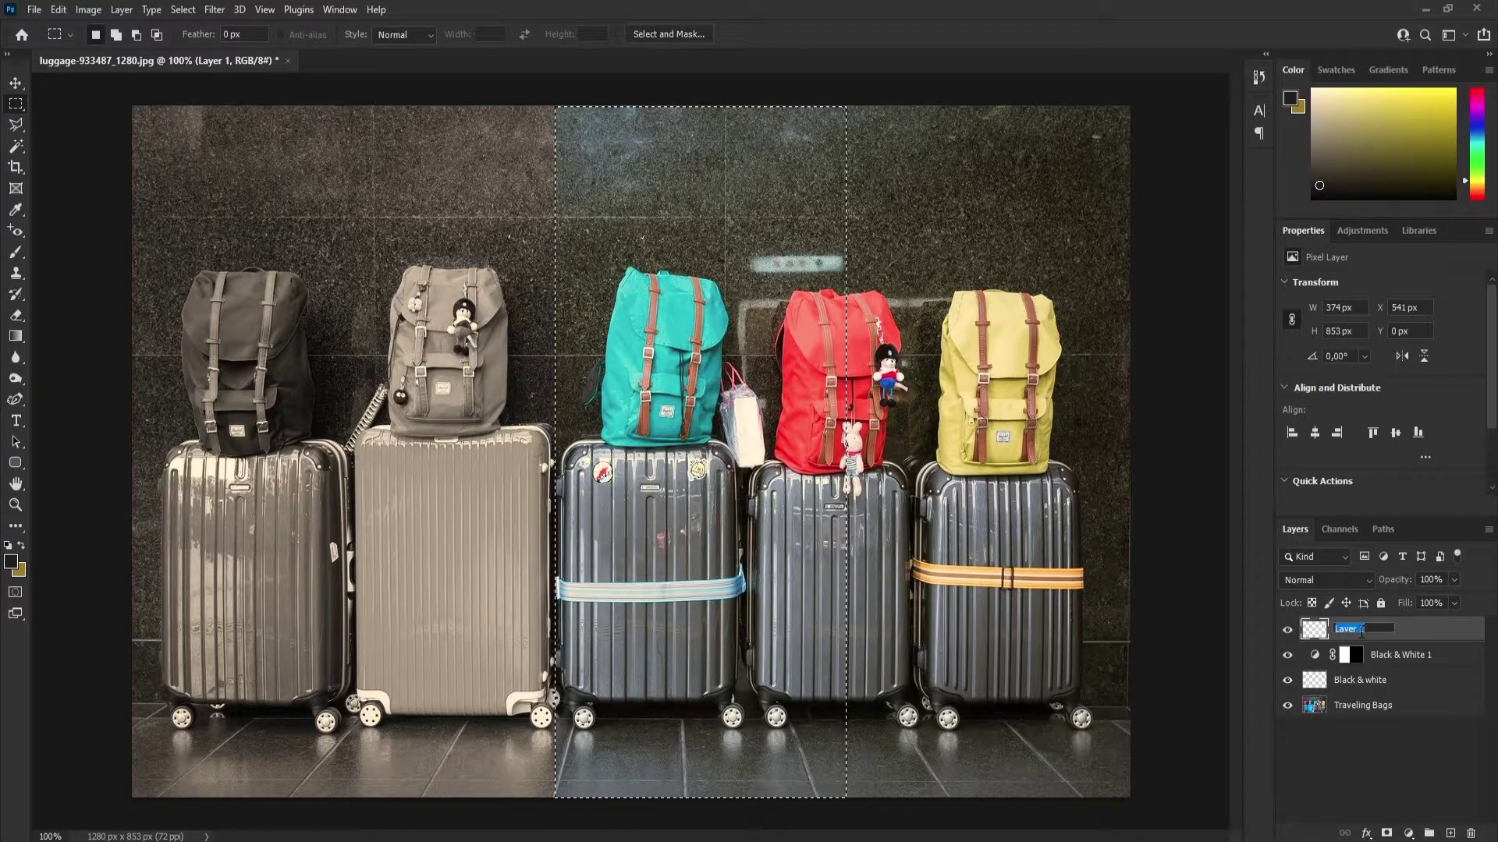
type("Tint")
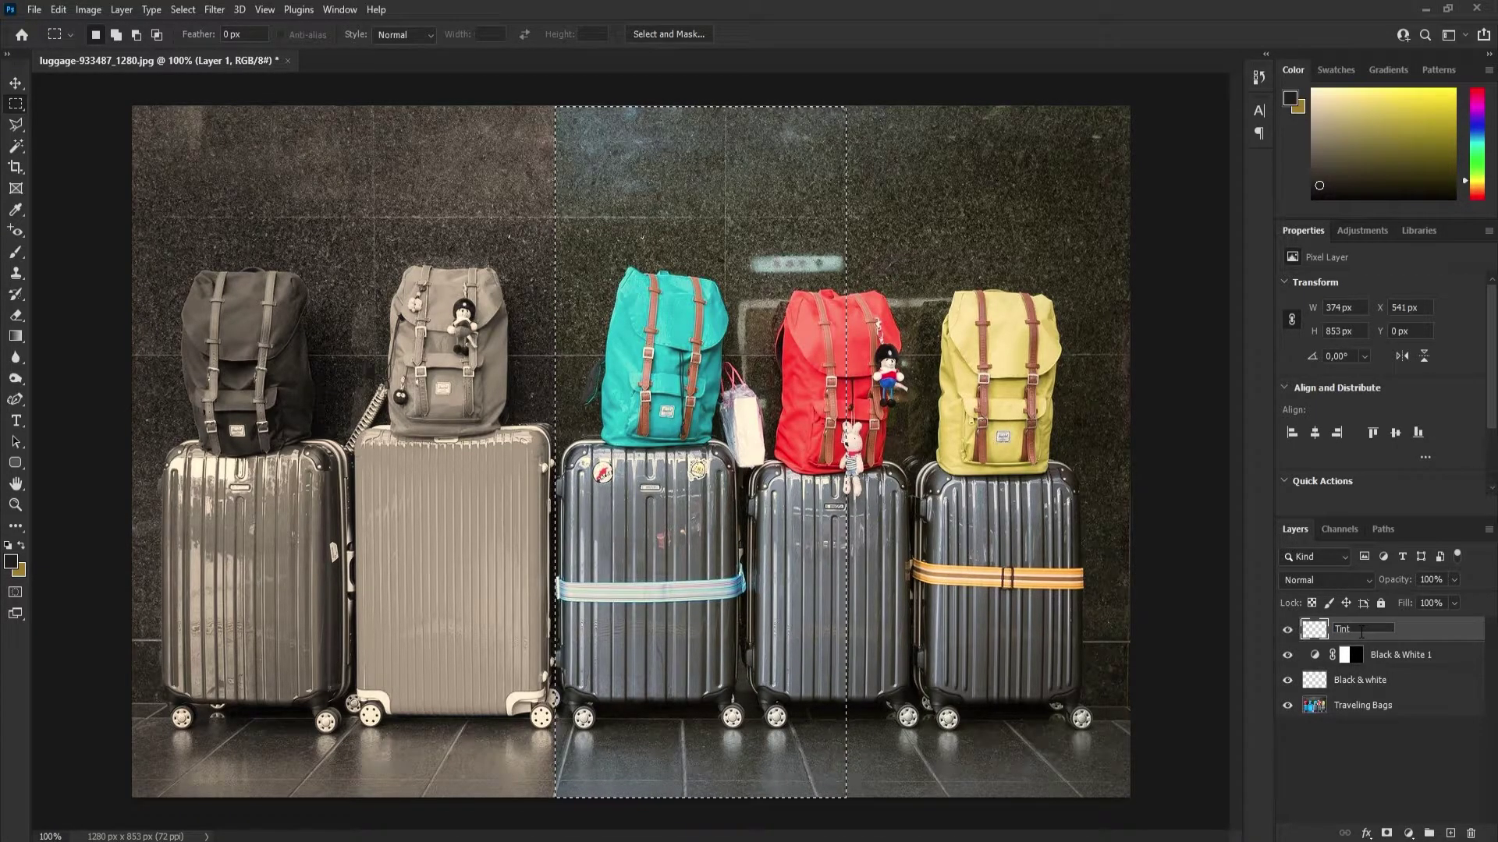
key("Return")
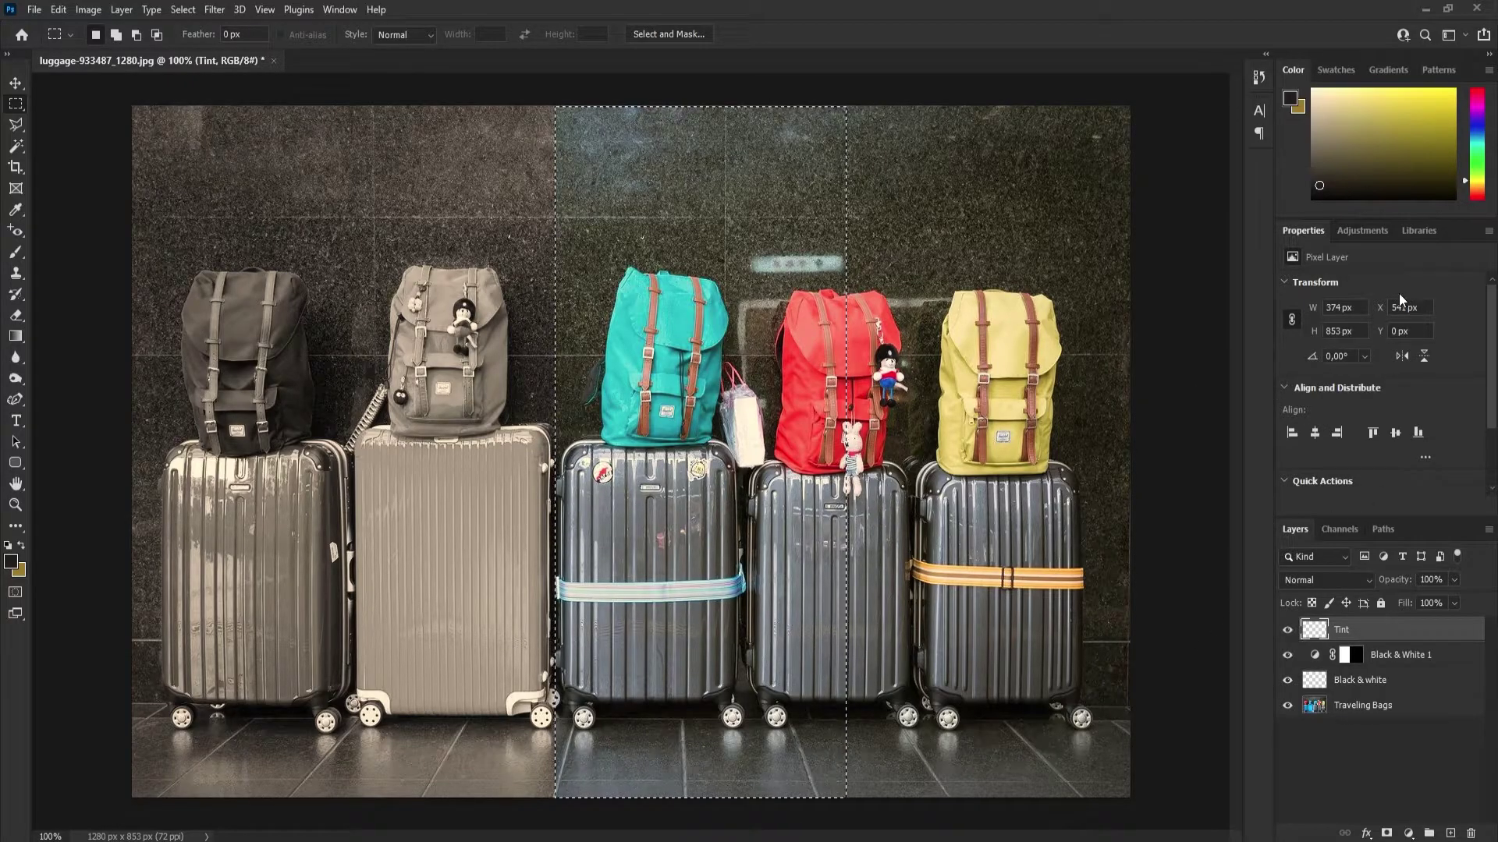
Add a second Black & White adjustment to the selected strip and enable its tint with the pink color e1b3bd.
left_click(1357, 230)
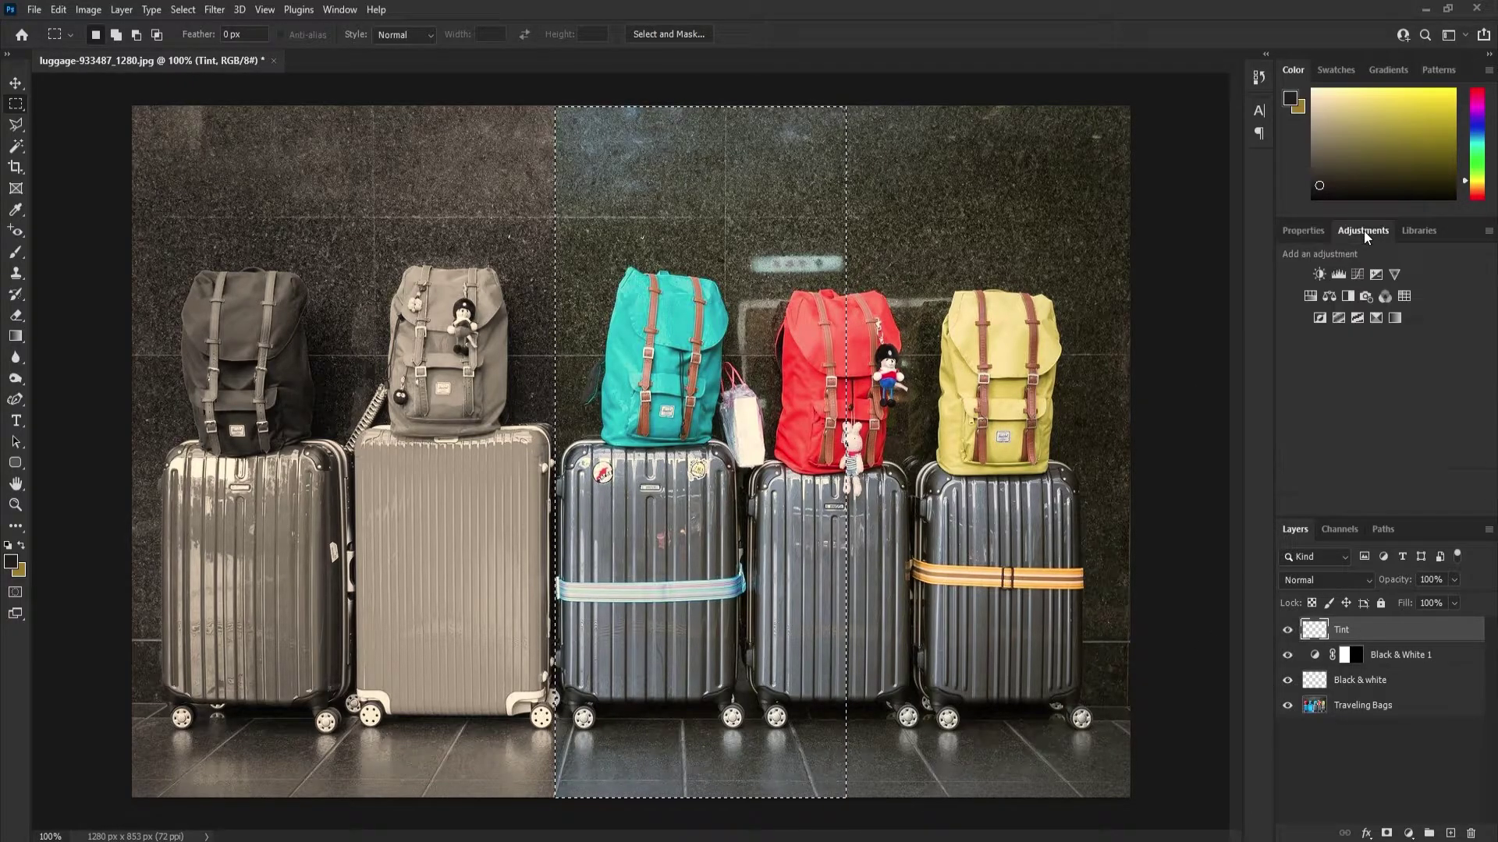
left_click(1348, 296)
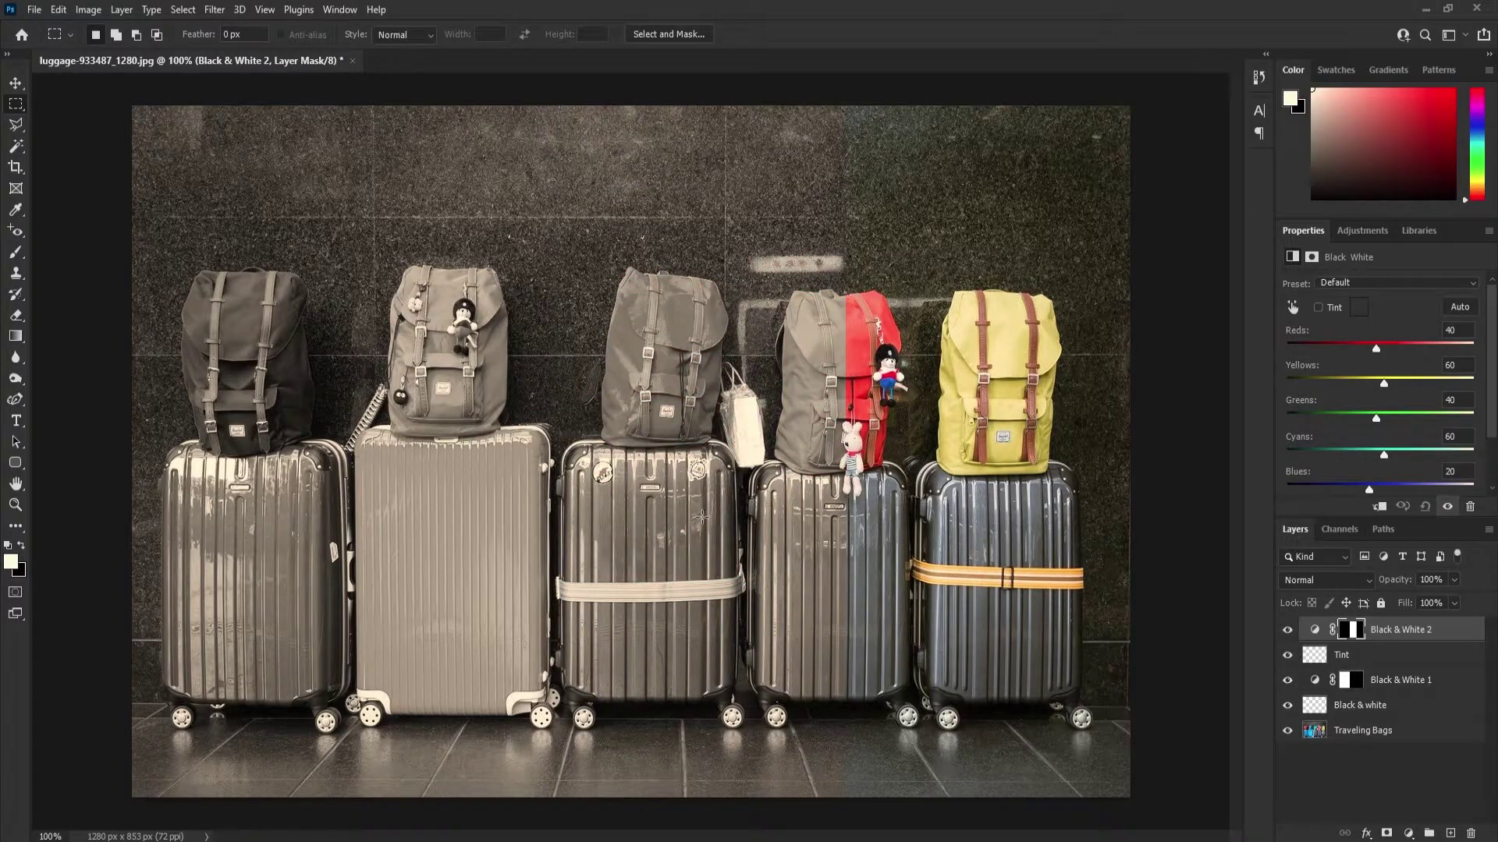
left_click(1317, 307)
left_click(1360, 312)
left_click_drag(1131, 307, 1122, 269)
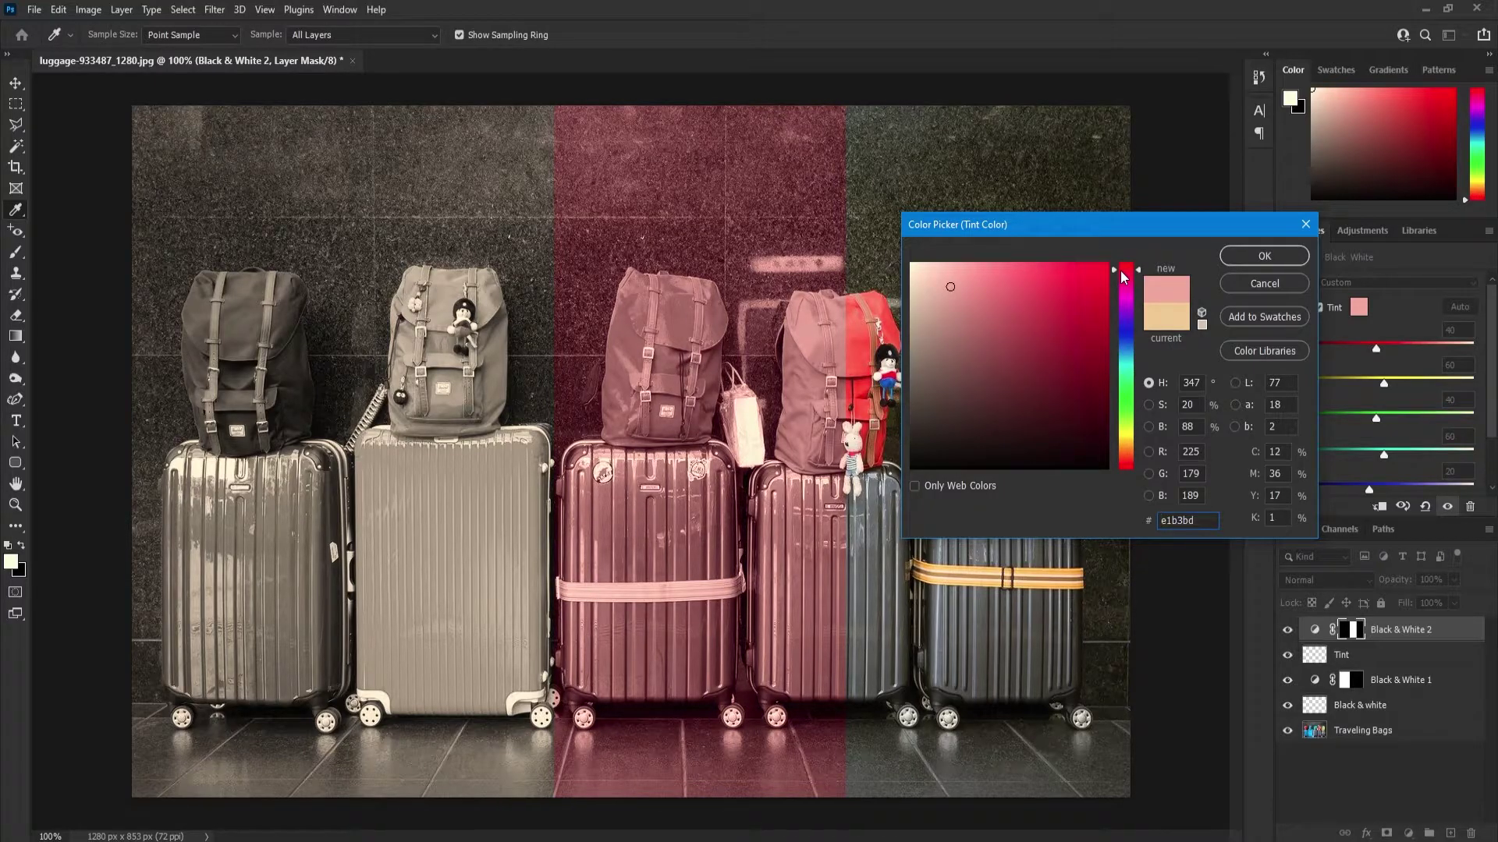
left_click(1253, 258)
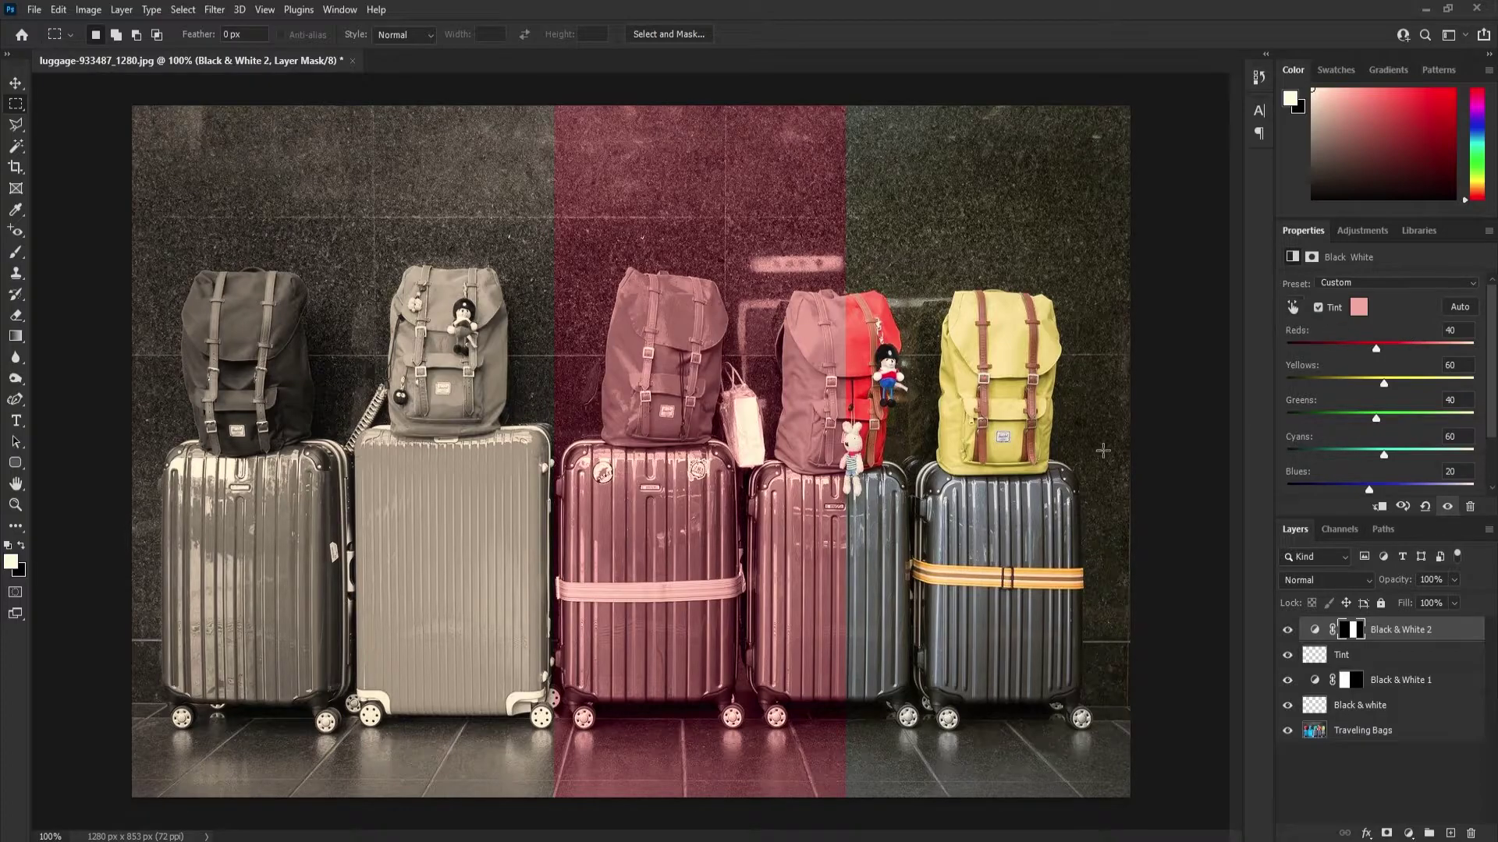
Lower Reds to 6 for the tinted strip, and darken its backpack and suitcase with the on-image adjustment tool, bringing Reds to -13 and Cyans to 9.
left_click_drag(1377, 350, 1308, 356)
mouse_move(1335, 352)
left_mouse_down()
mouse_move(1376, 348)
mouse_move(1314, 346)
mouse_move(1437, 349)
mouse_move(1363, 346)
left_mouse_up()
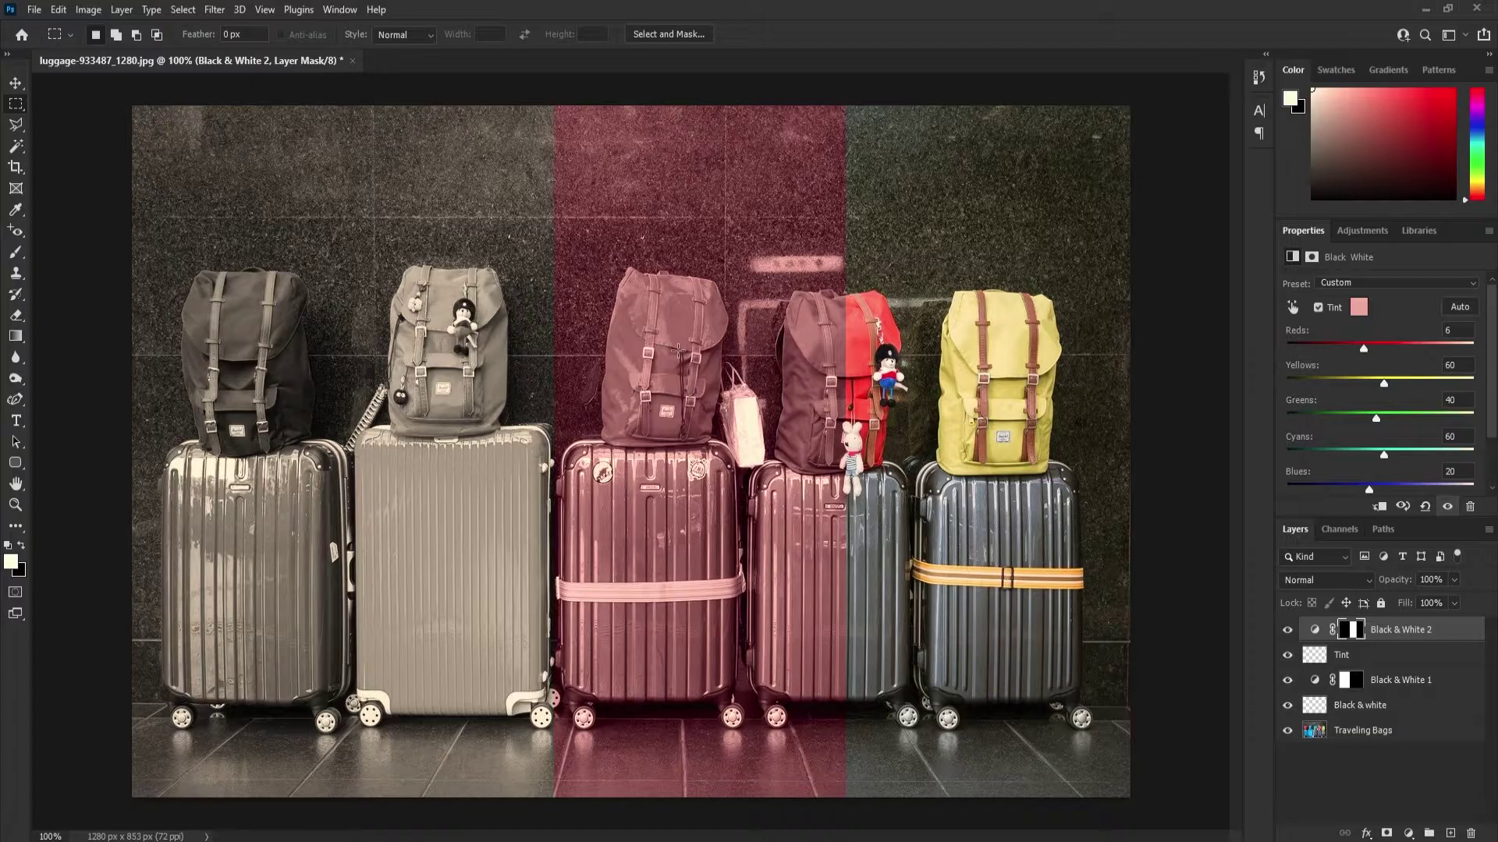
left_click(1293, 306)
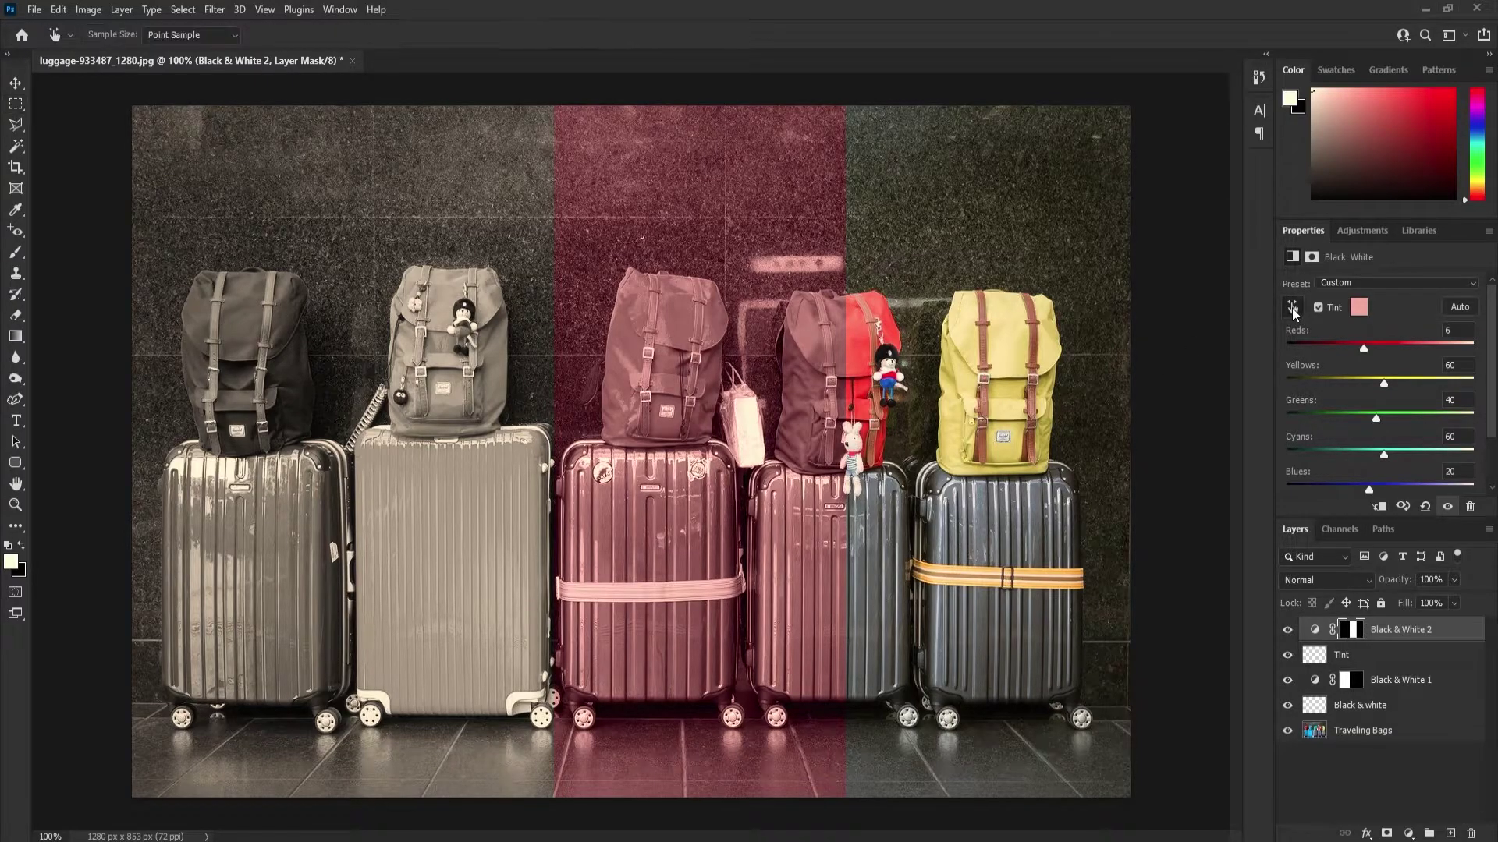
left_click(696, 376)
mouse_move(695, 376)
left_mouse_down()
mouse_move(714, 371)
mouse_move(643, 380)
mouse_move(698, 384)
mouse_move(660, 394)
mouse_move(698, 384)
left_mouse_up()
mouse_move(707, 556)
left_mouse_down()
mouse_move(616, 556)
mouse_move(701, 554)
left_mouse_up()
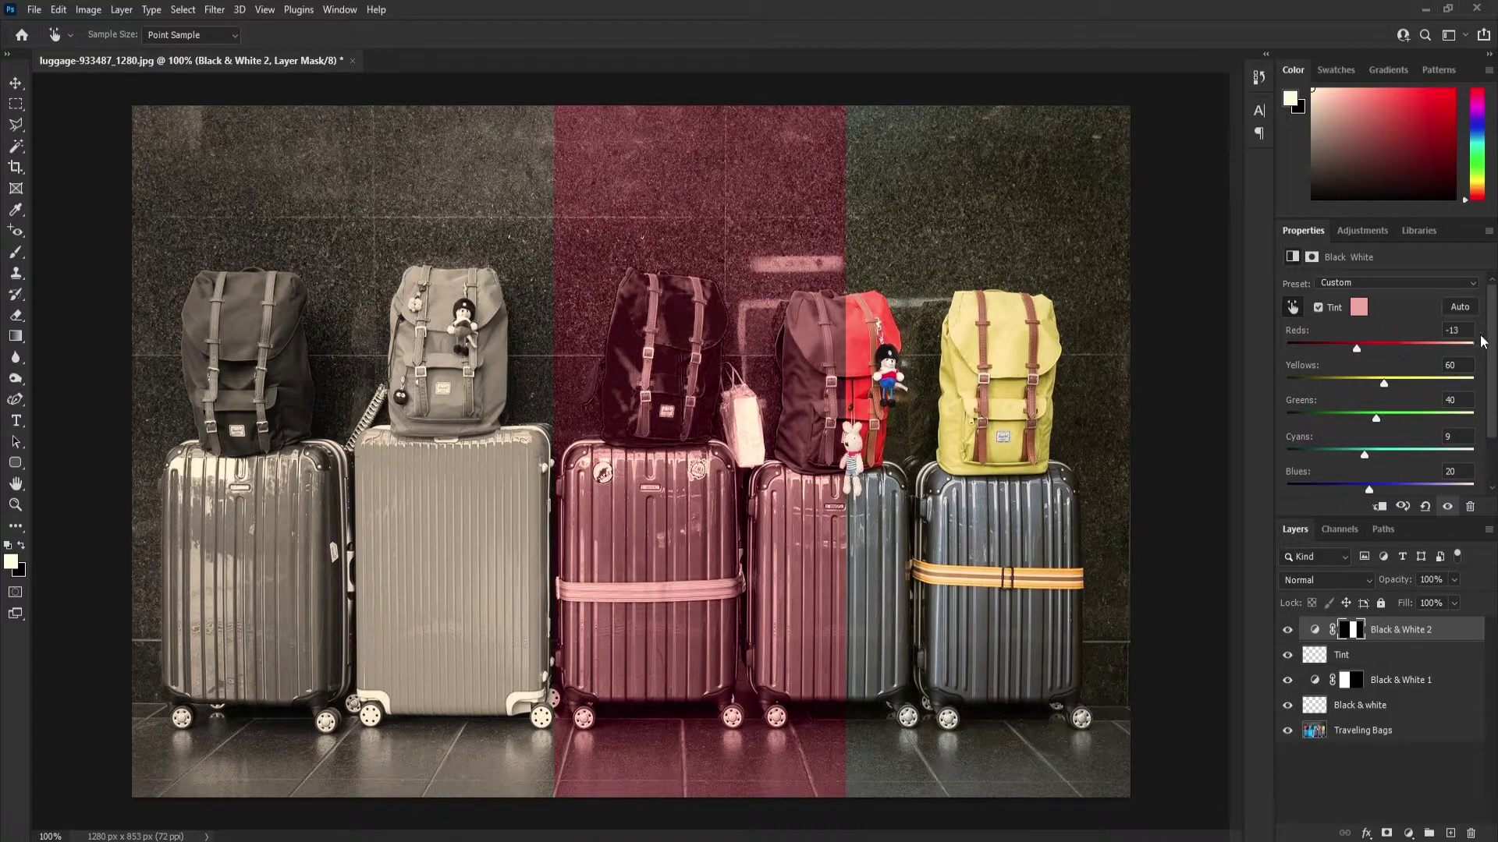
Apply the Auto values to the tinted Black & White adjustment and keep e1b3bd as its tint color.
left_click(1457, 306)
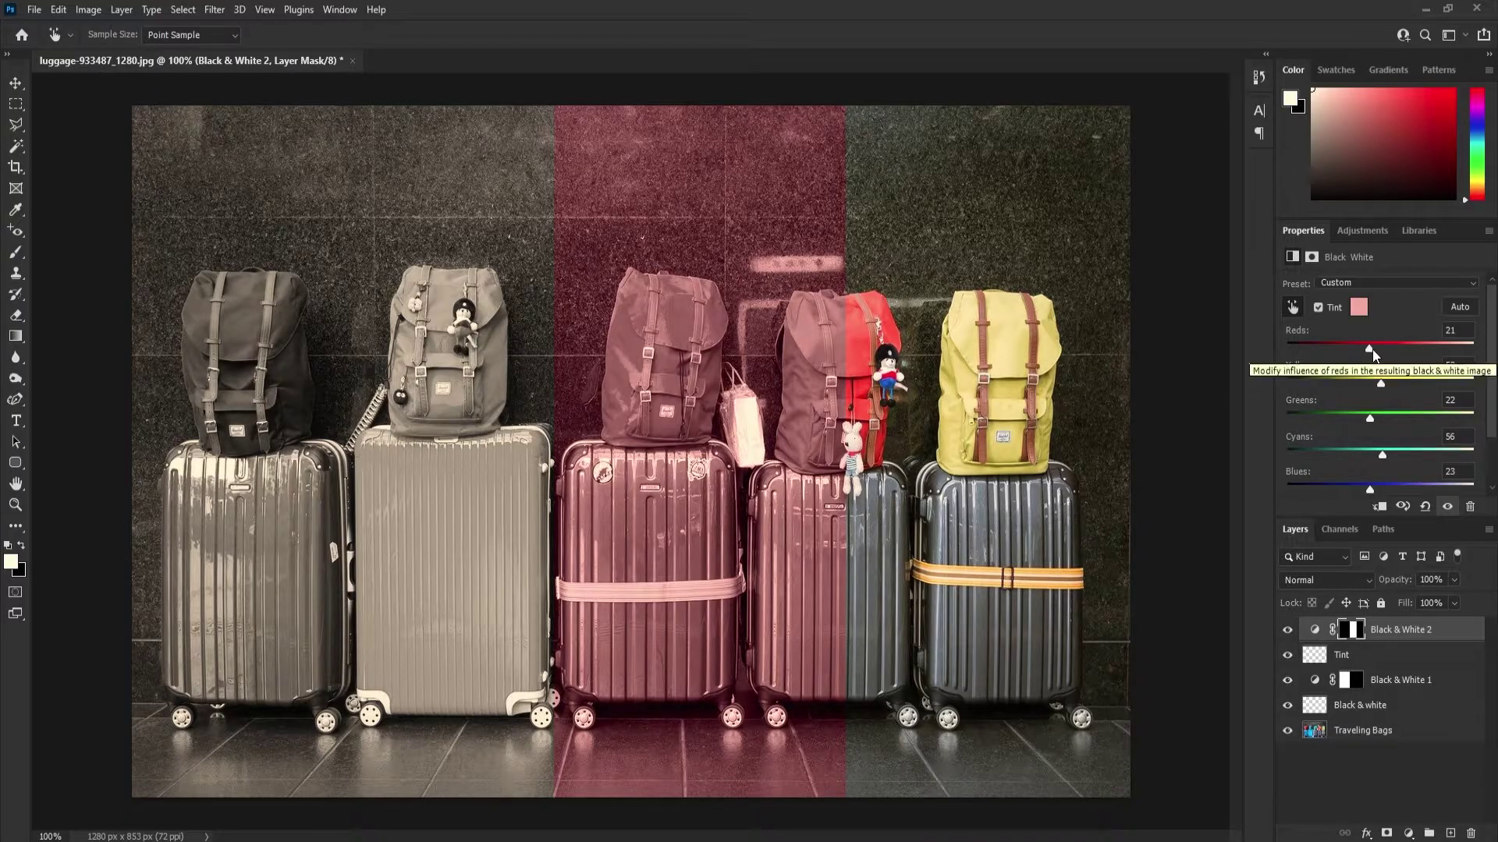
left_click(1359, 309)
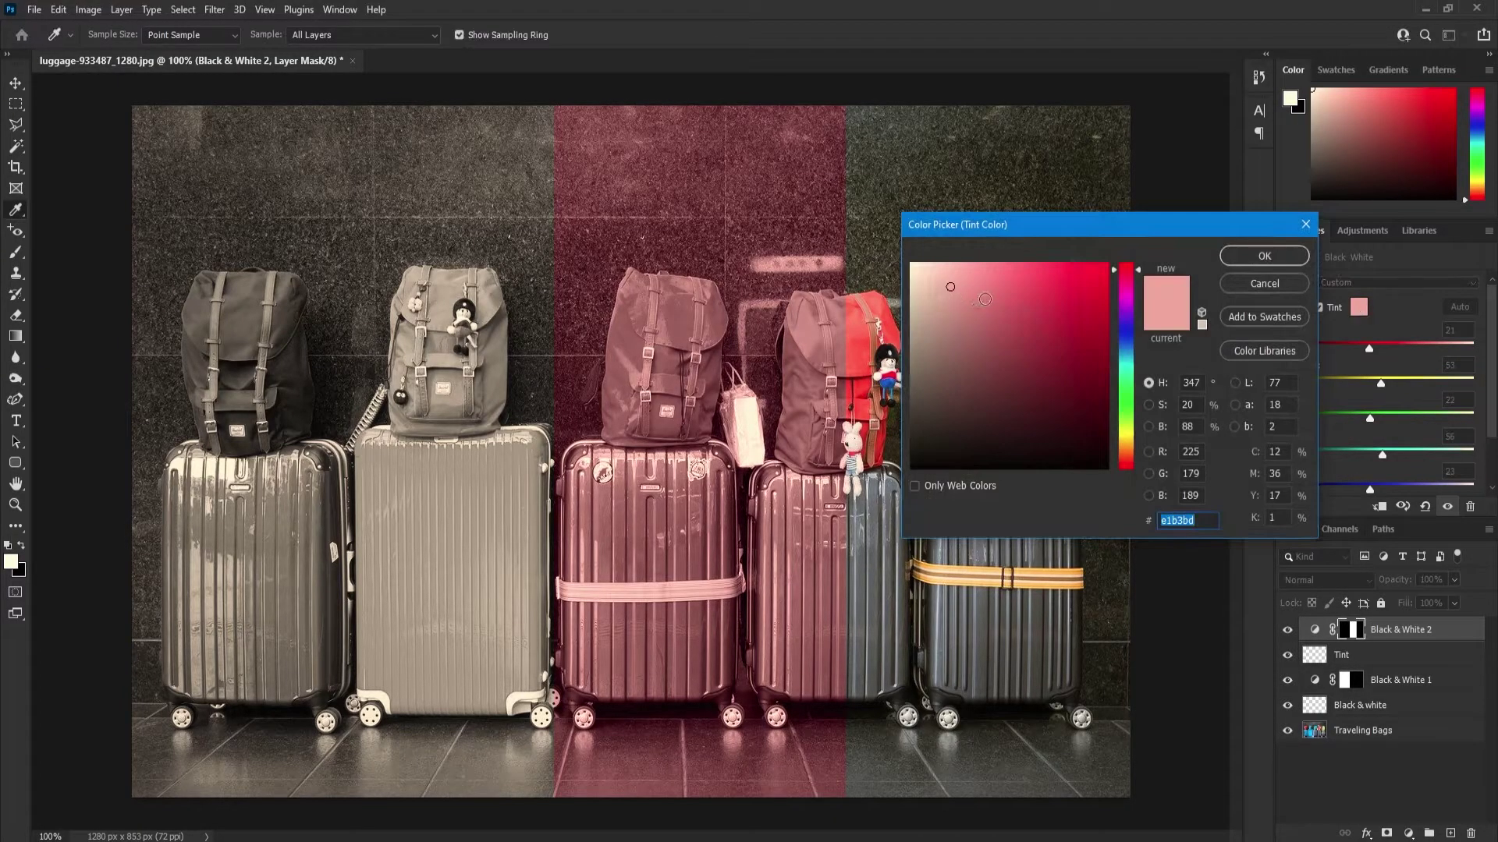
left_click(1270, 259)
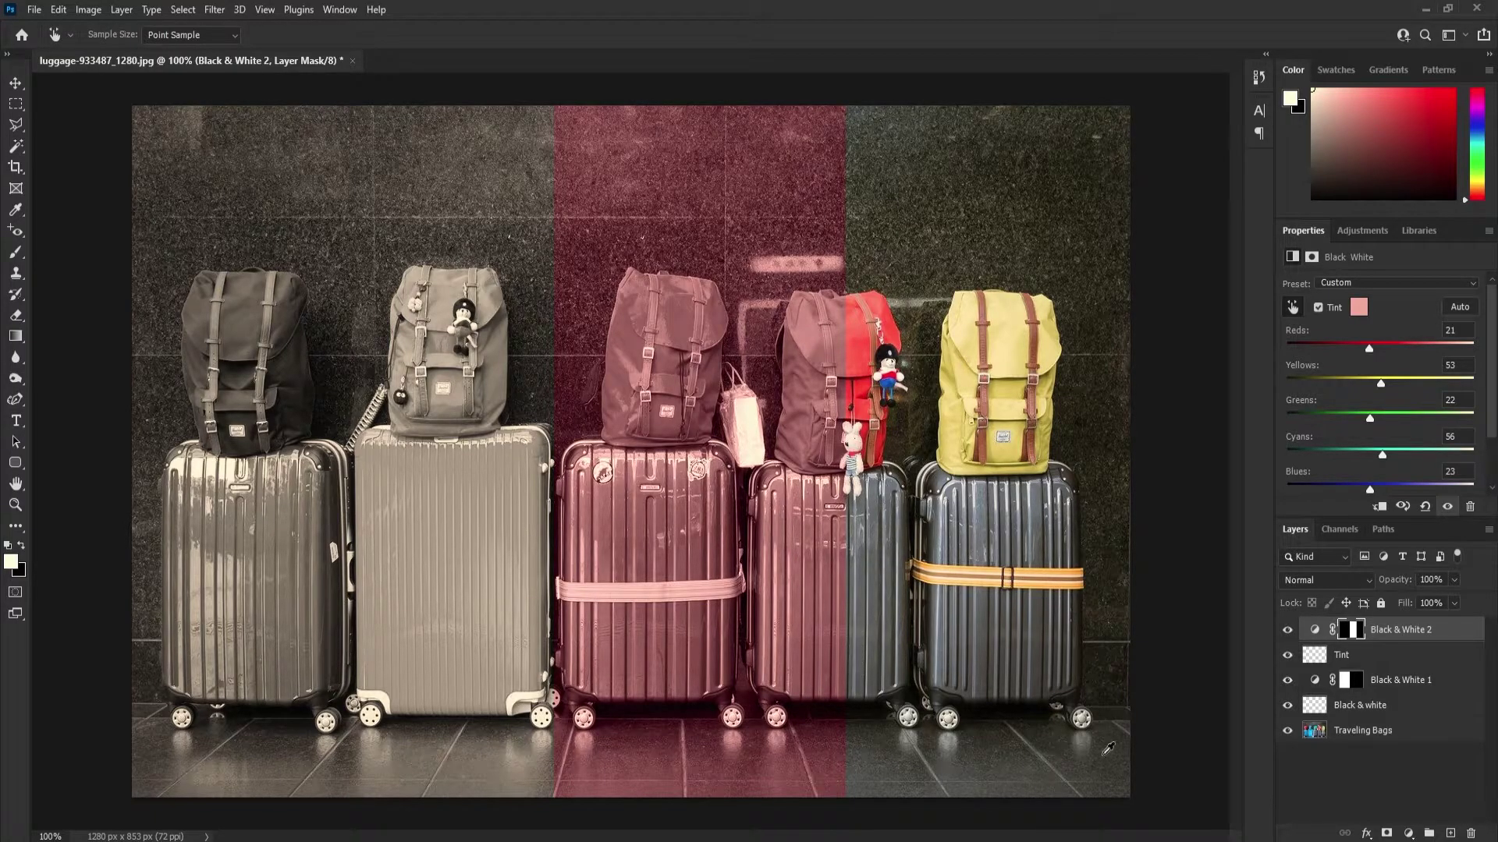
Select the remaining full-color strip, about 366 px wide at full image height, and add a new layer named "Levels".
left_click(15, 105)
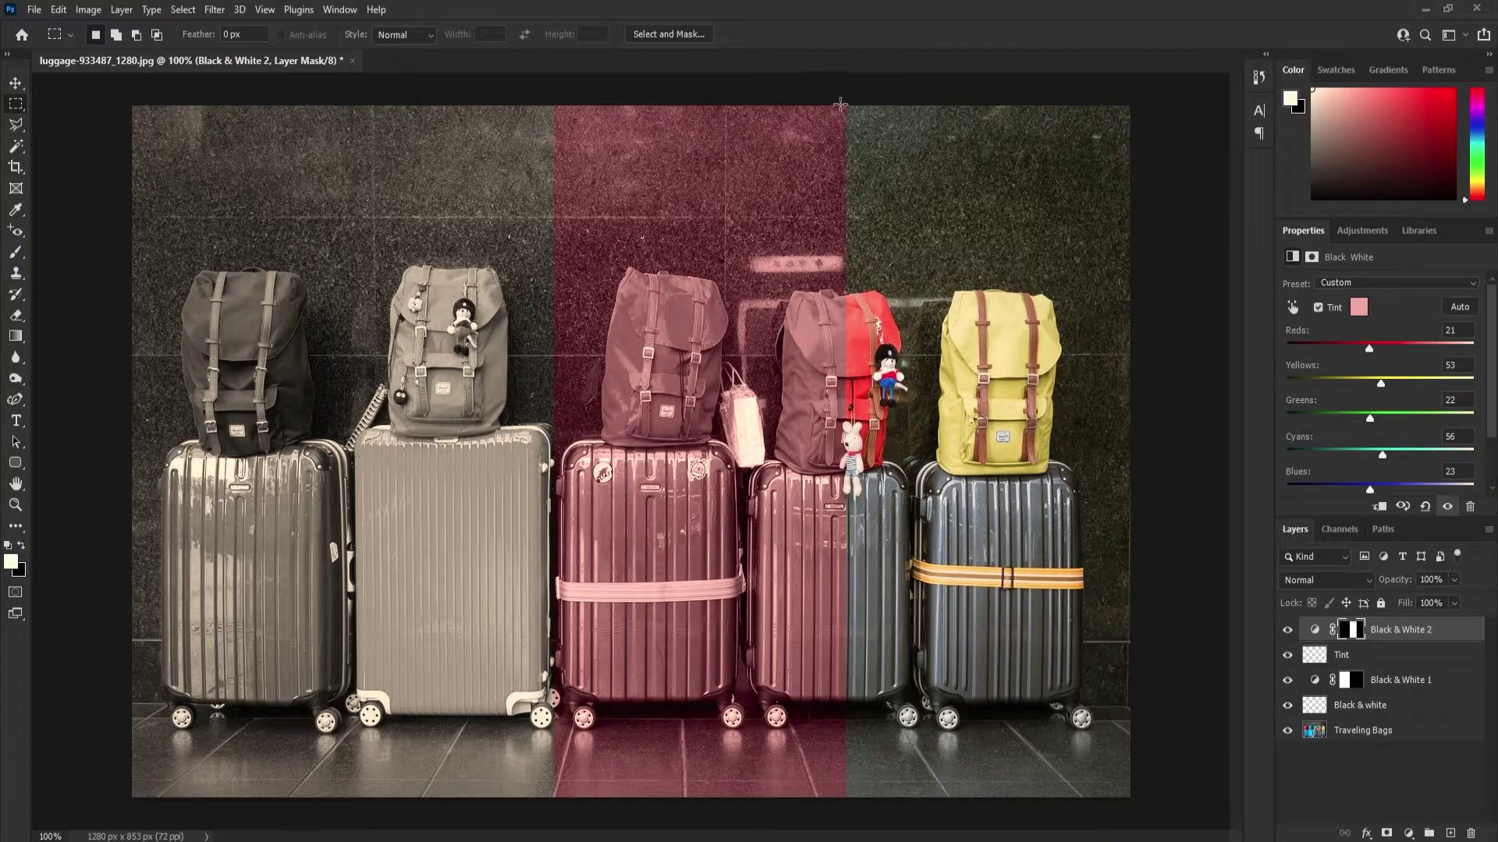
left_click_drag(845, 101, 1130, 799)
left_click(1450, 833)
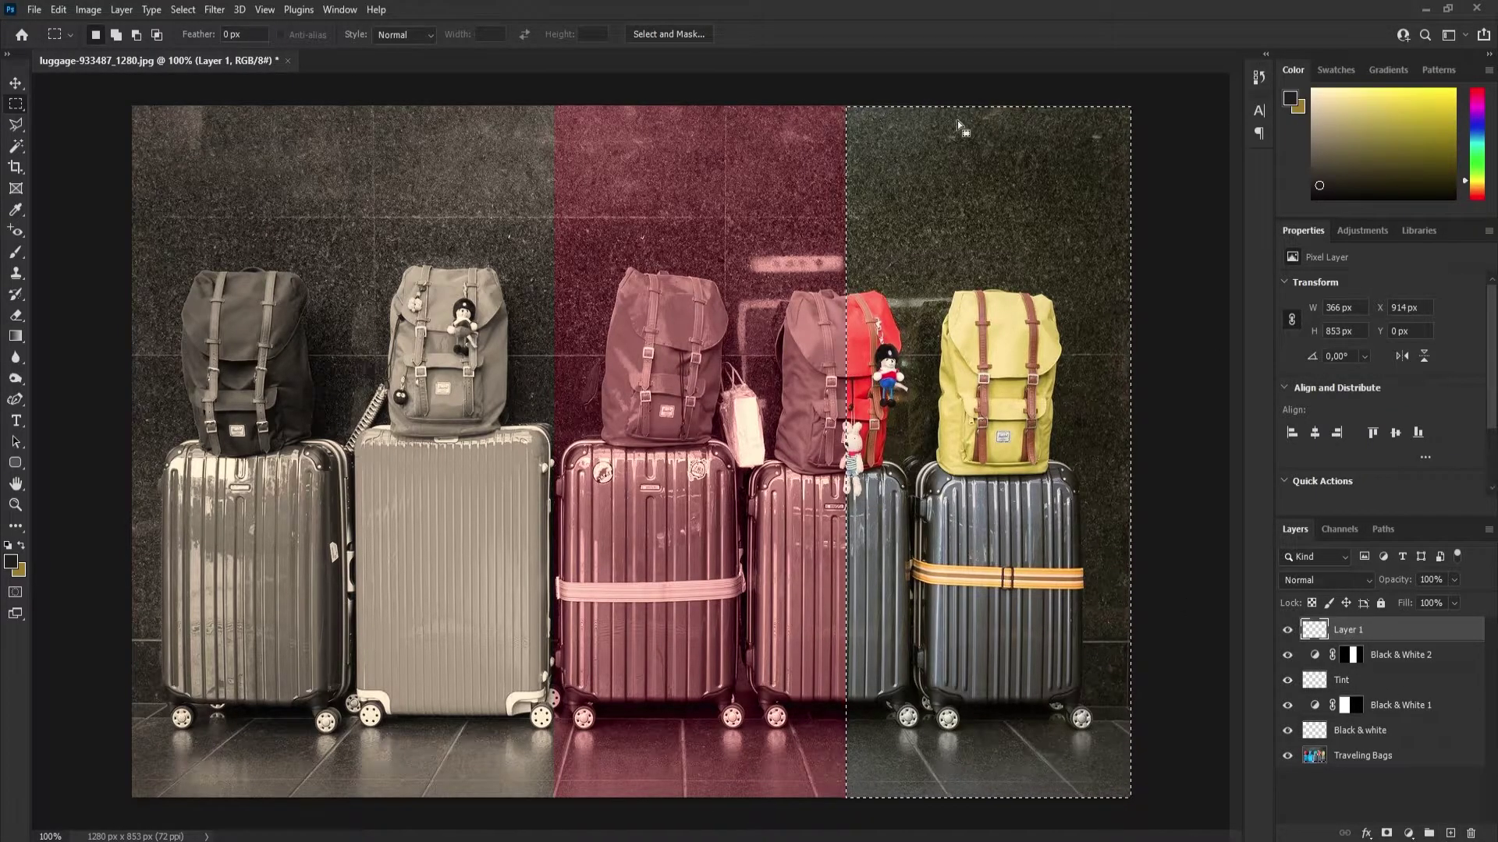
double_click(1353, 629)
type("Levels")
key("Return")
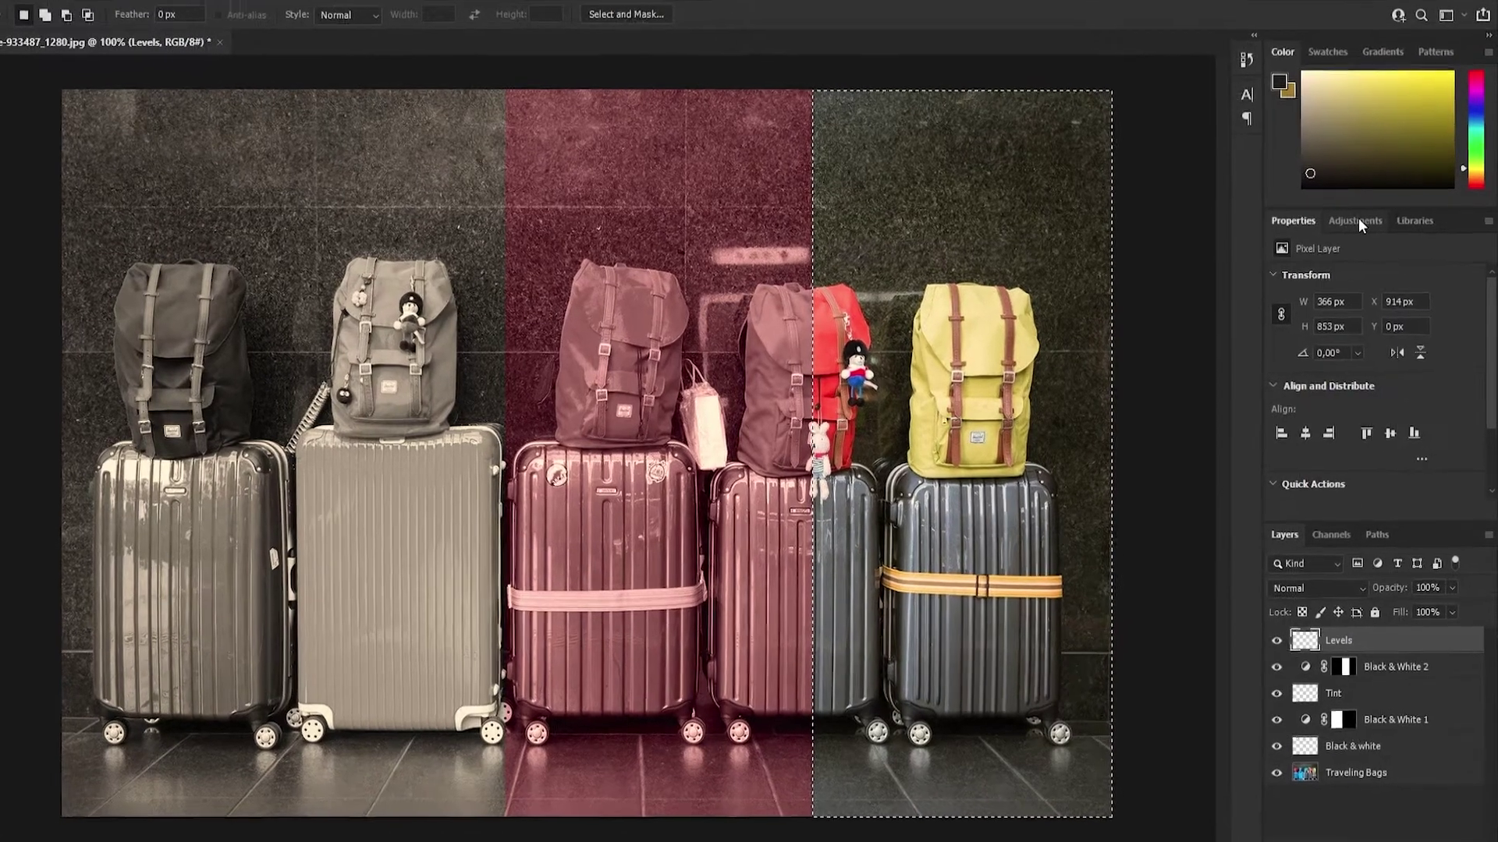
Add a Levels adjustment to the selected strip with the black input at 27 and the white input at 229.
left_click(1364, 231)
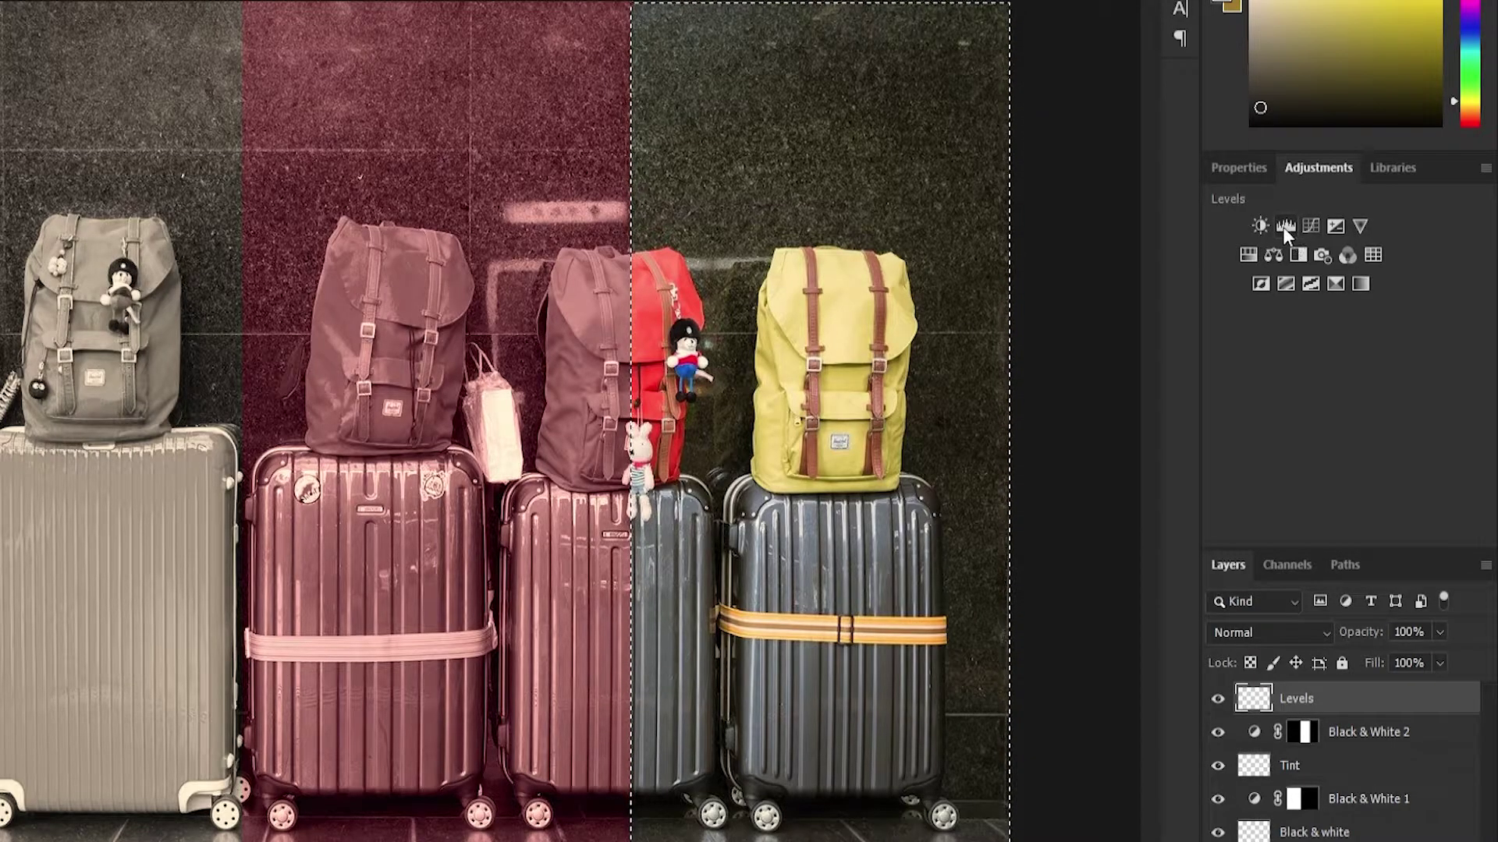
left_click(1285, 227)
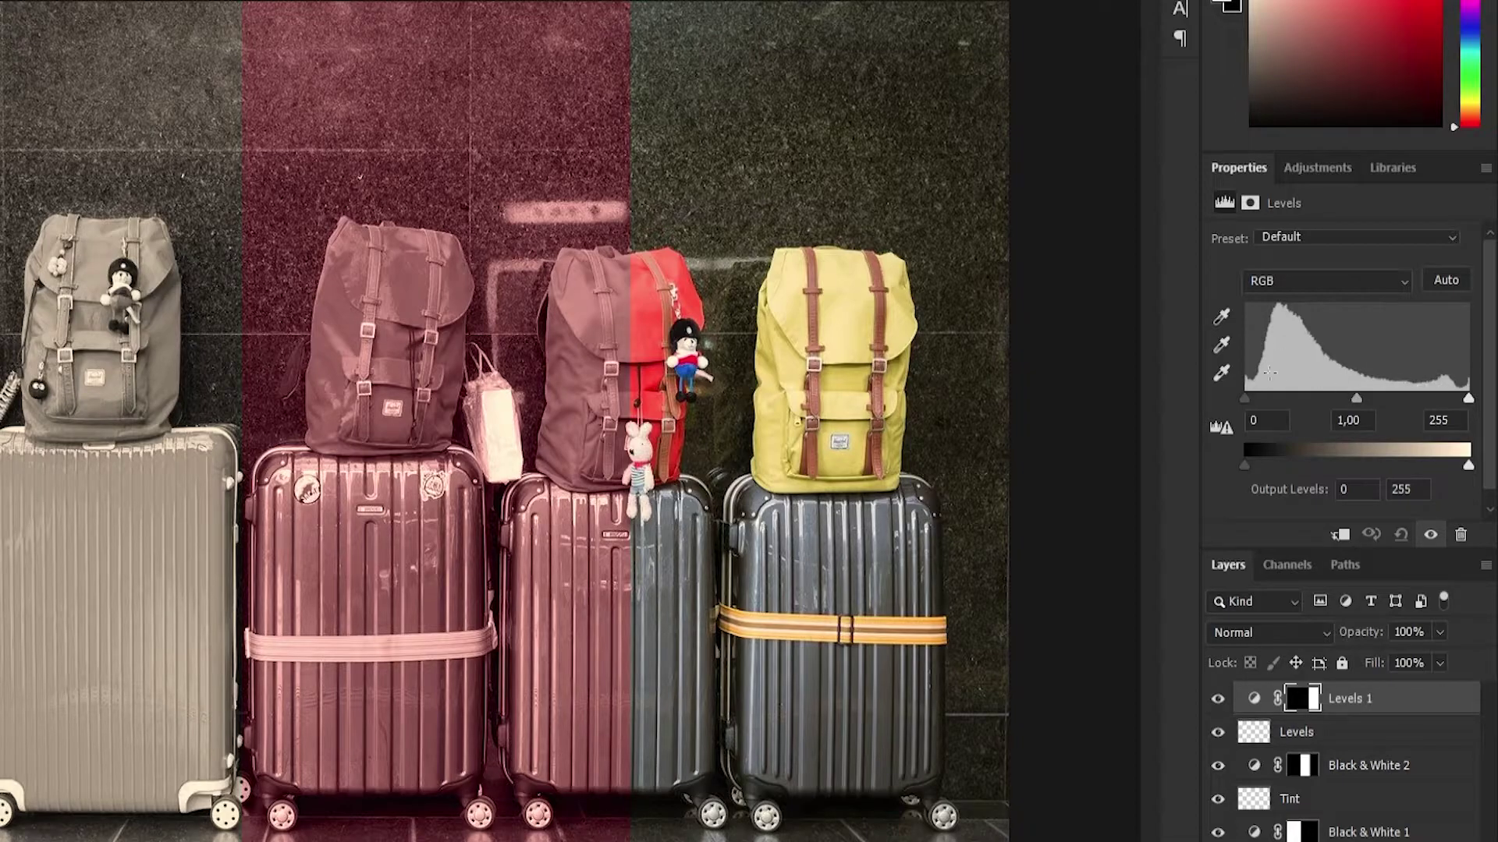
mouse_move(1244, 396)
left_mouse_down()
mouse_move(1359, 397)
mouse_move(1242, 398)
left_mouse_up()
left_click_drag(1439, 400, 1470, 403)
mouse_move(1242, 396)
left_mouse_down()
mouse_move(1284, 401)
mouse_move(1268, 401)
left_mouse_up()
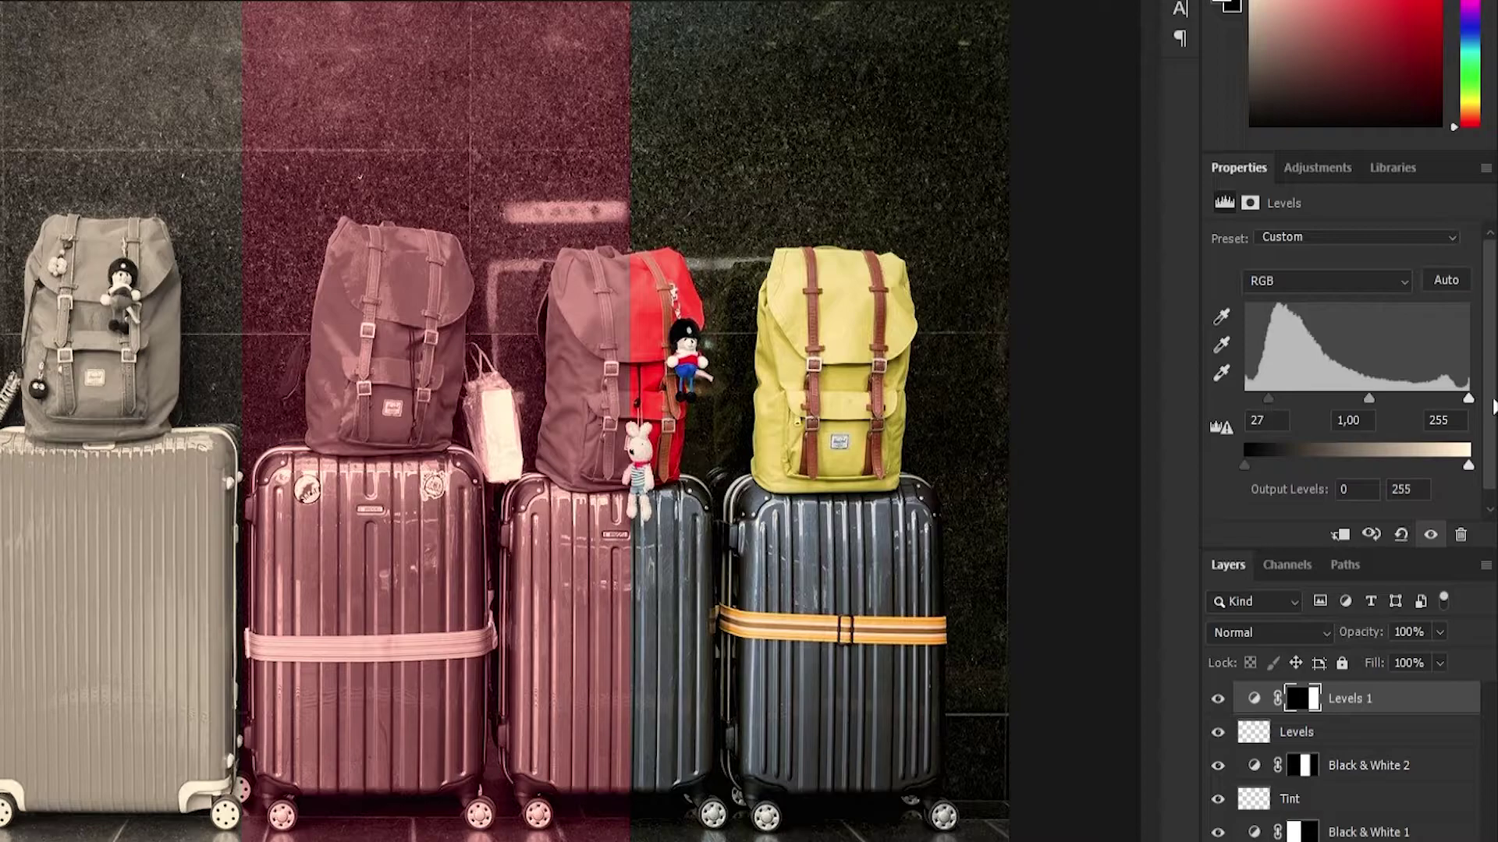
left_click_drag(1469, 399, 1445, 398)
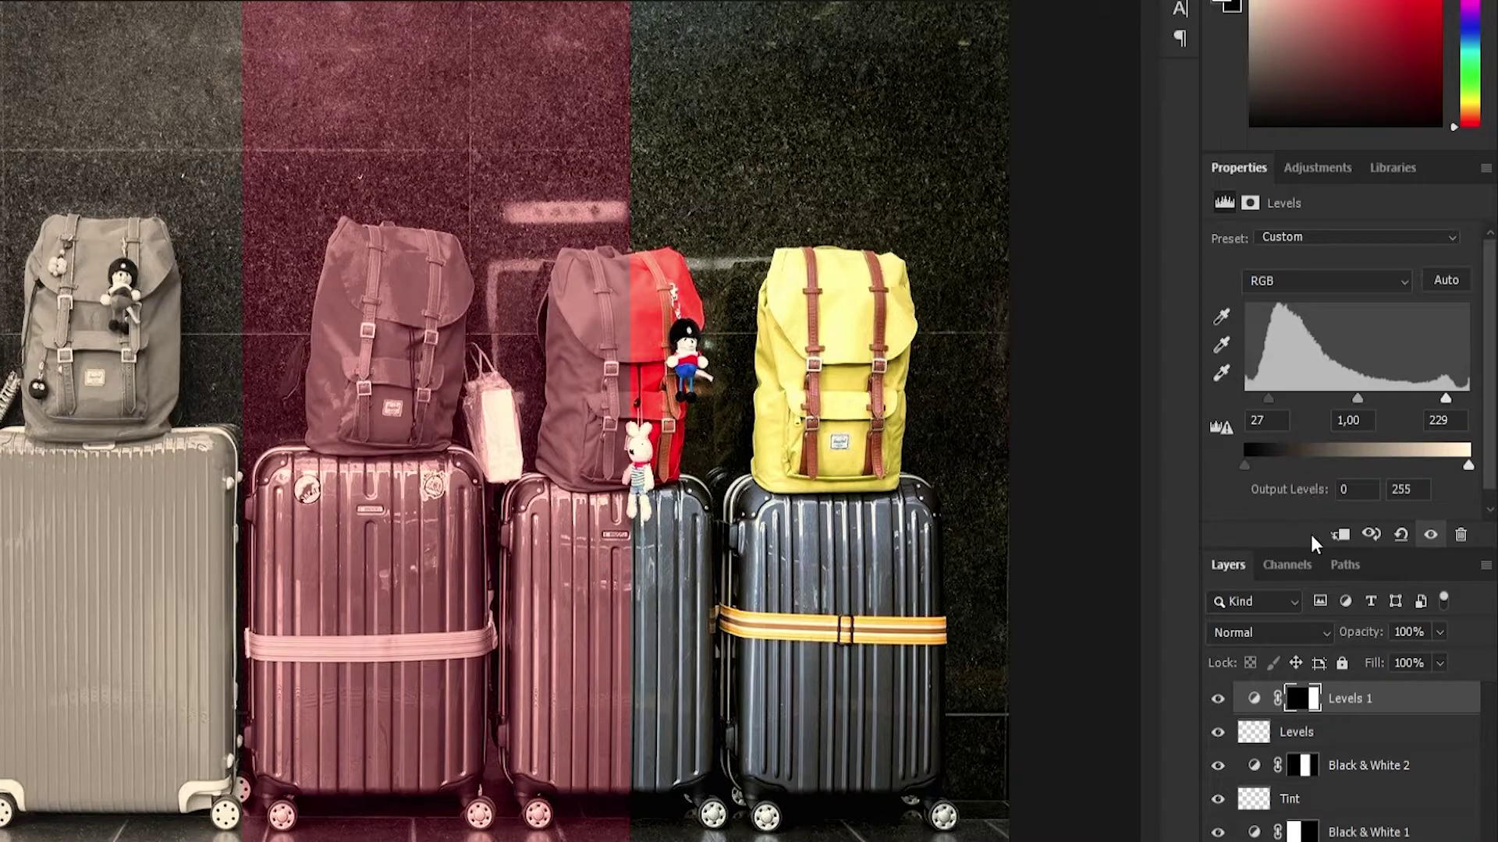
Switch the Levels 1 adjustment off and on repeatedly to compare the strip before and after.
left_click(1219, 701)
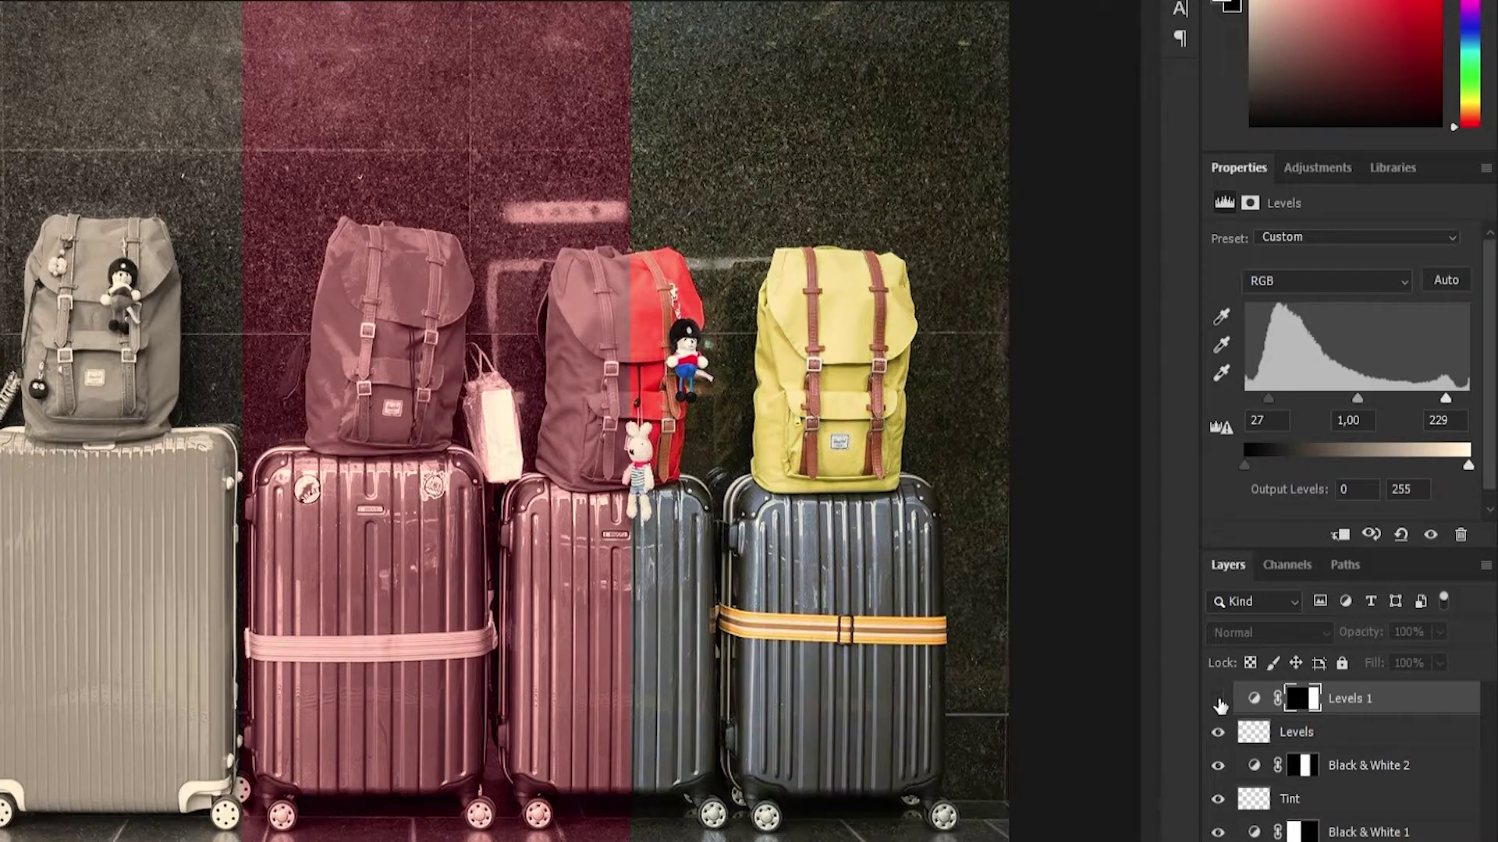
left_click(1219, 701)
left_click(1219, 701)
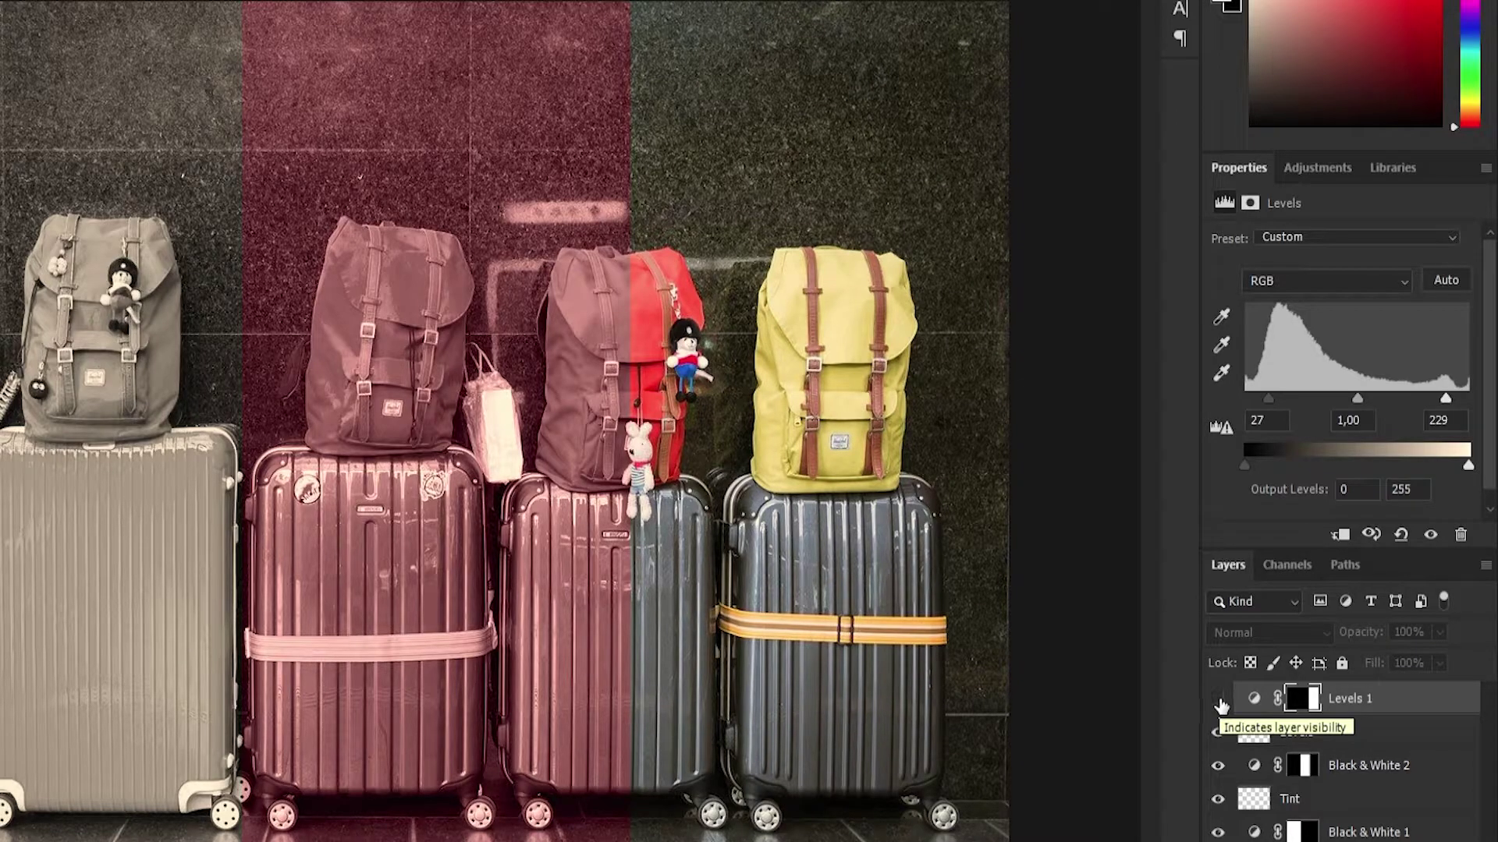
left_click(1219, 701)
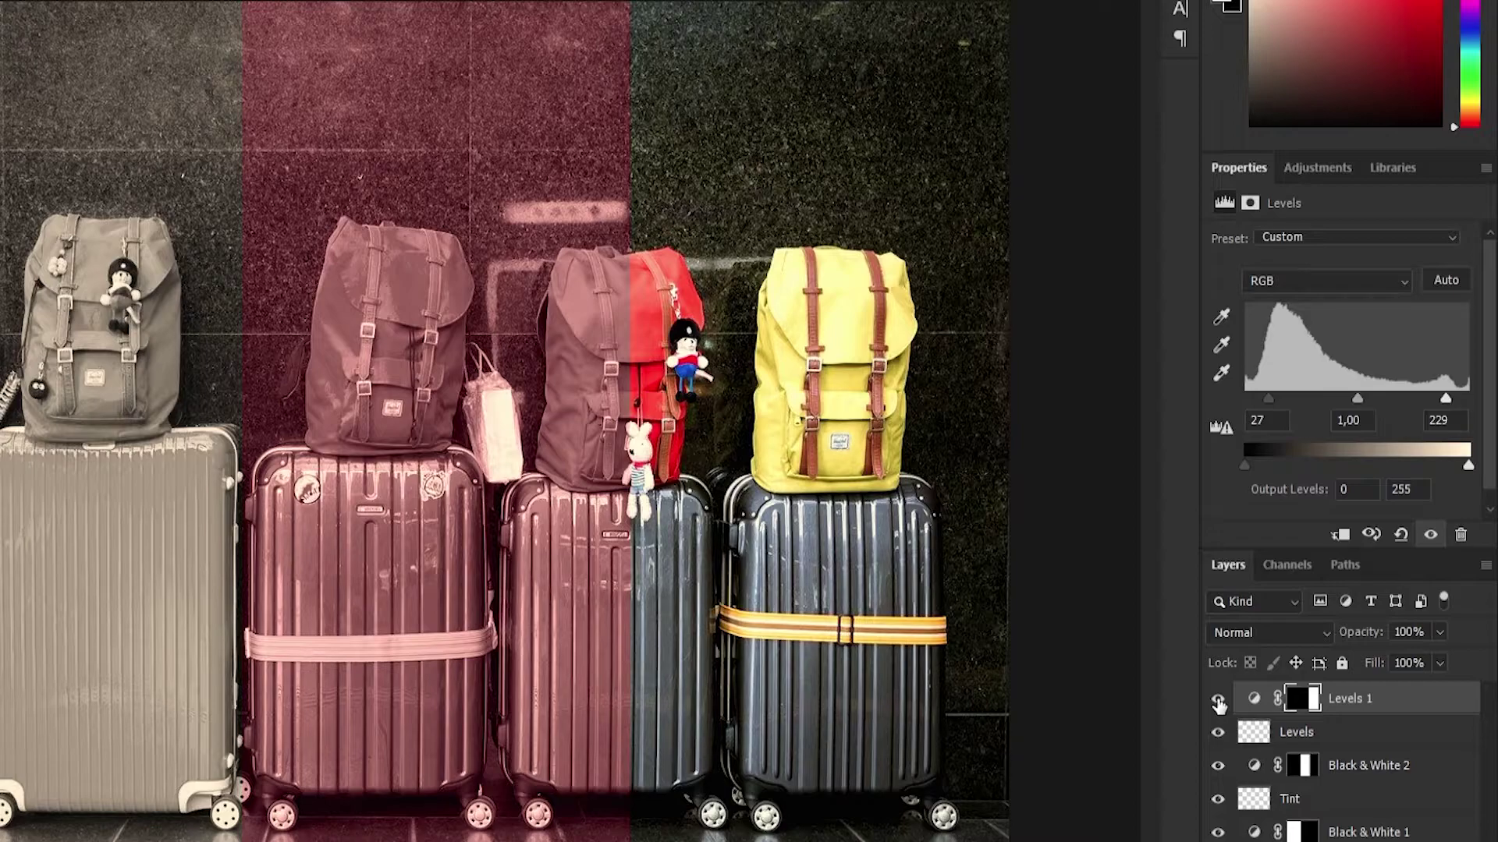
left_click(1218, 703)
left_click(1217, 705)
left_click(1217, 705)
left_click(1217, 705)
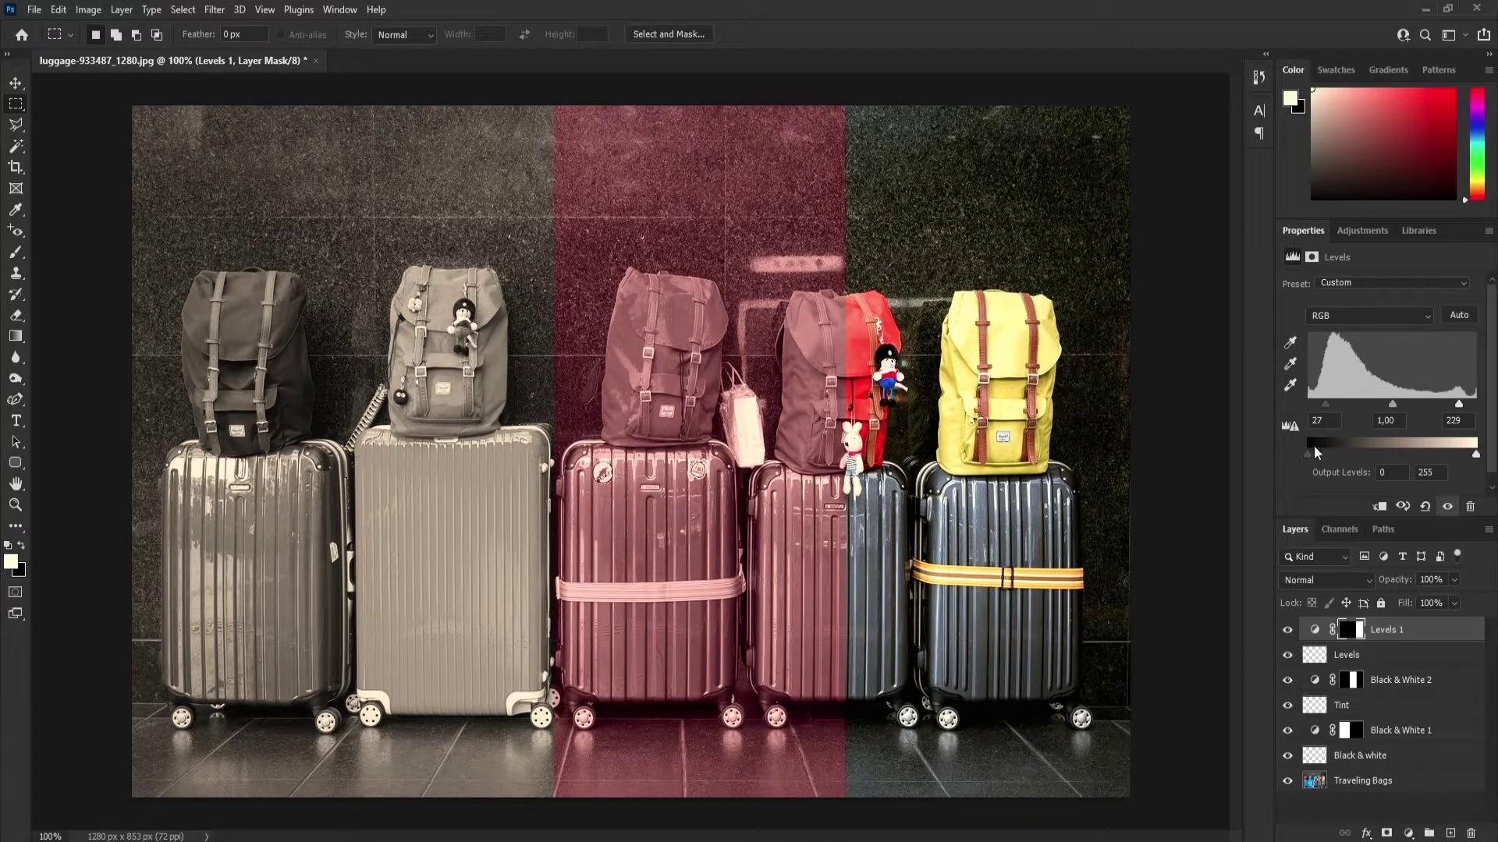
Try the Output Levels of the Levels adjustment by lowering the white output to 26, and restore it to 255.
mouse_move(1306, 455)
left_mouse_down()
mouse_move(1456, 452)
mouse_move(1298, 448)
left_mouse_up()
left_click_drag(1476, 455, 1349, 452)
left_click_drag(1340, 447, 1325, 448)
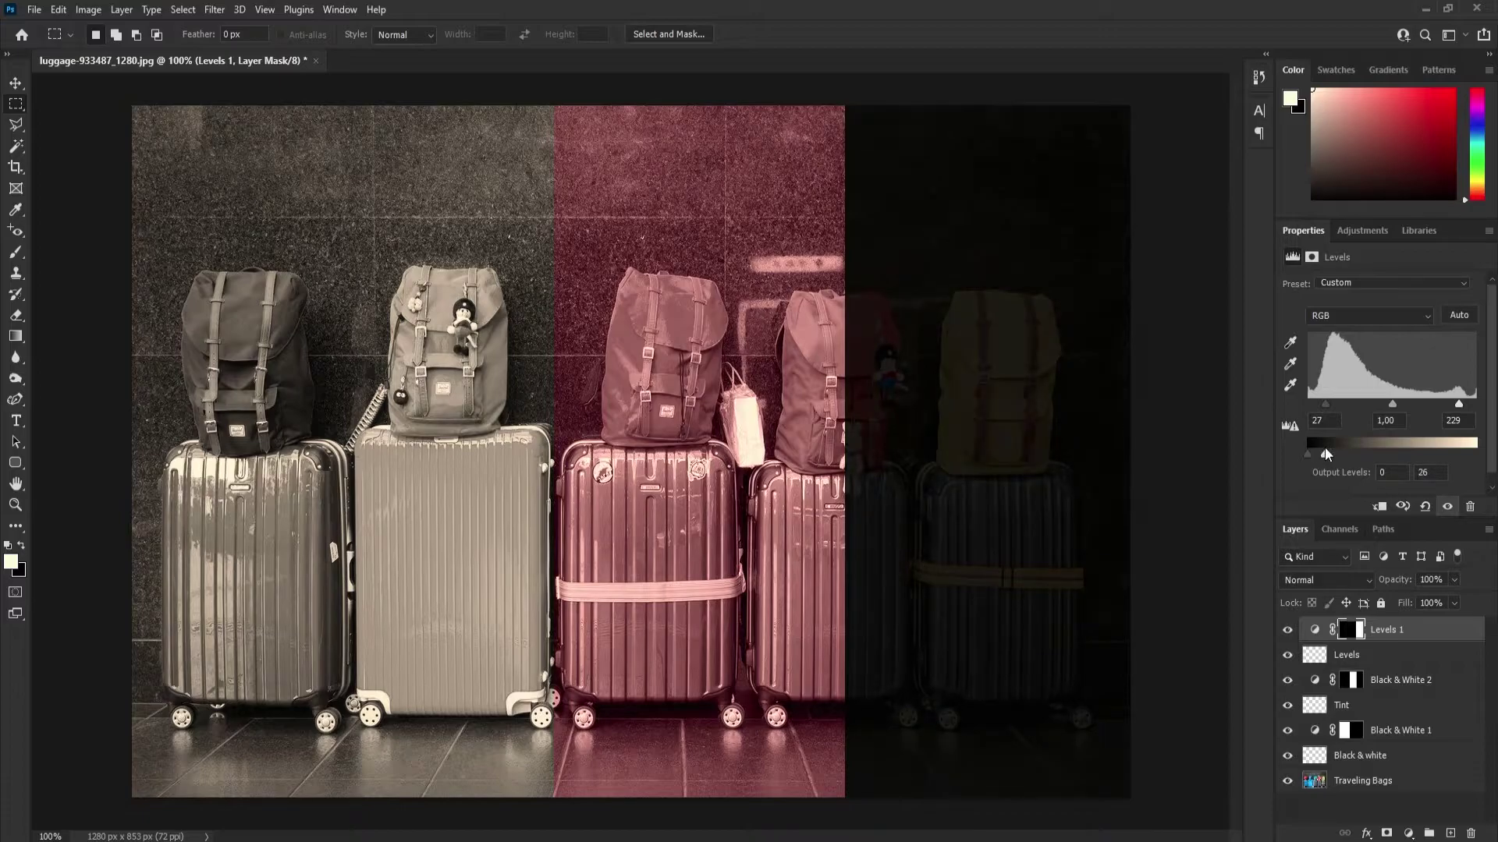
left_click_drag(1325, 447, 1482, 456)
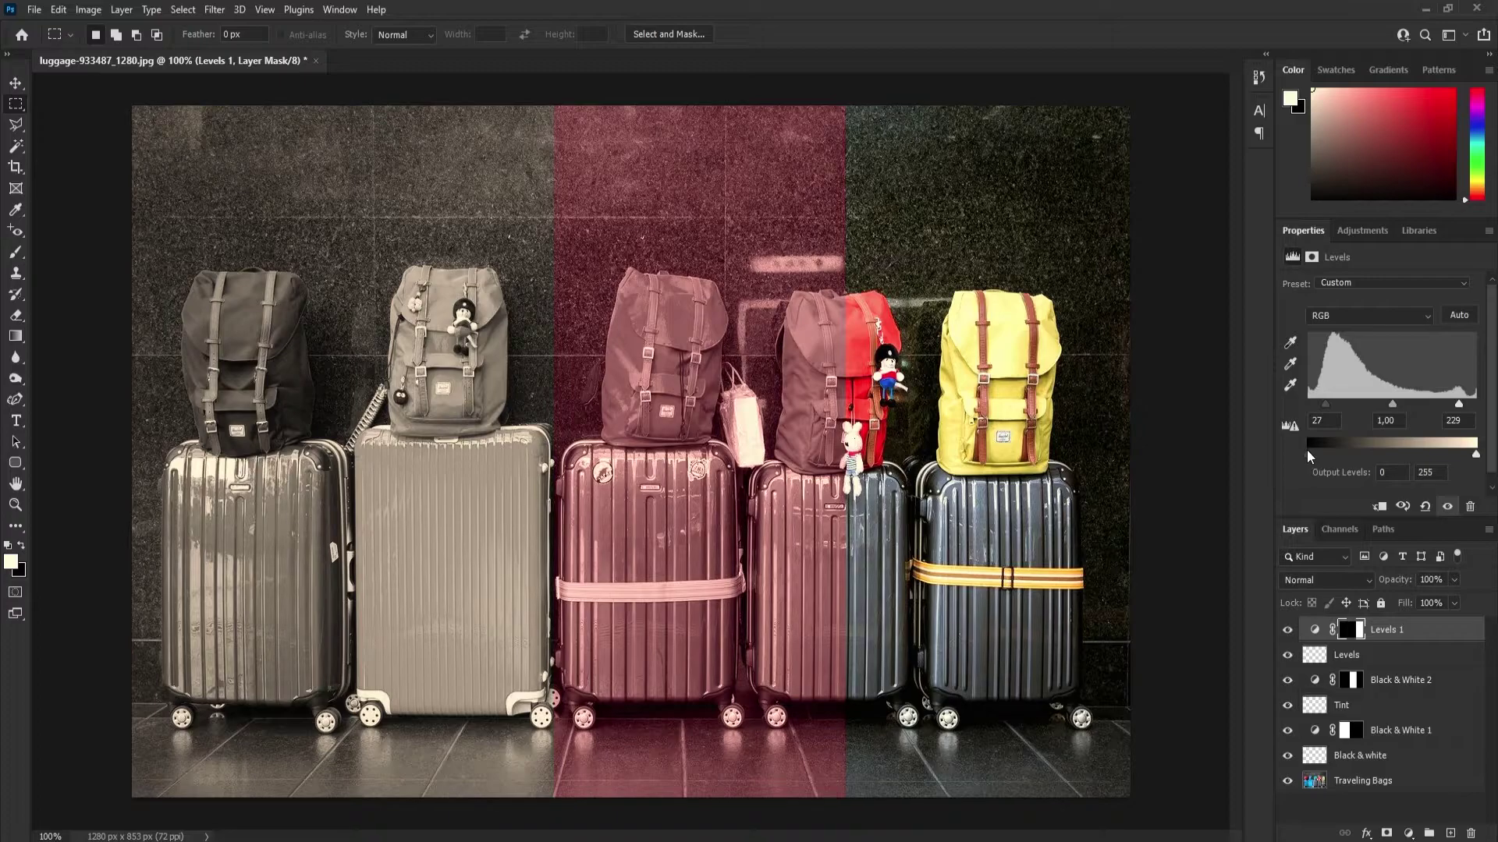
Add the text "Black & White" above the backpacks in the black-and-white section and center it there at about X 151, Y 63 px.
left_click(19, 424)
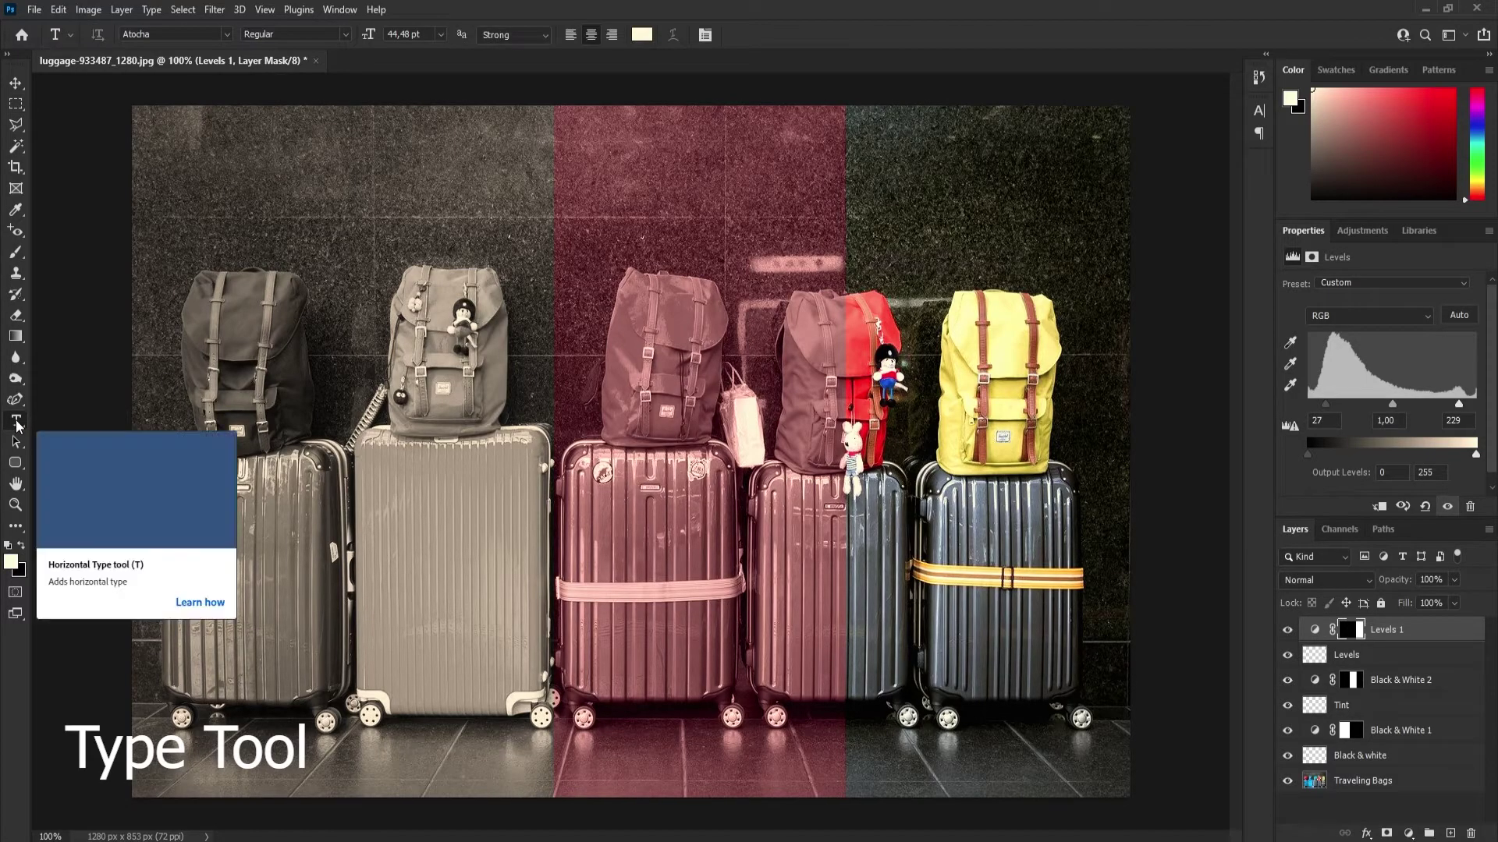
left_click(275, 182)
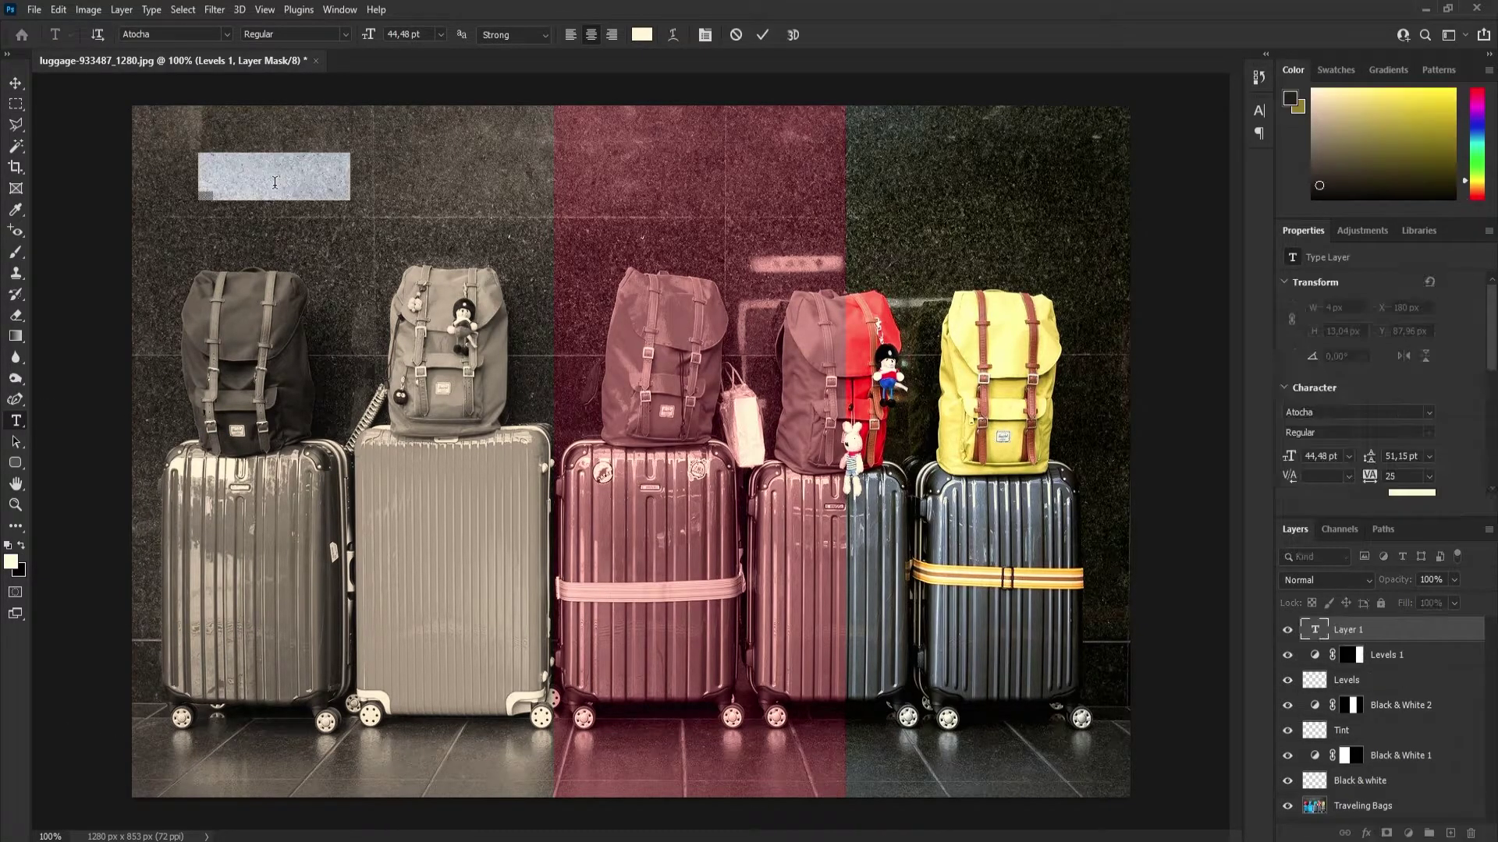
type("Blac")
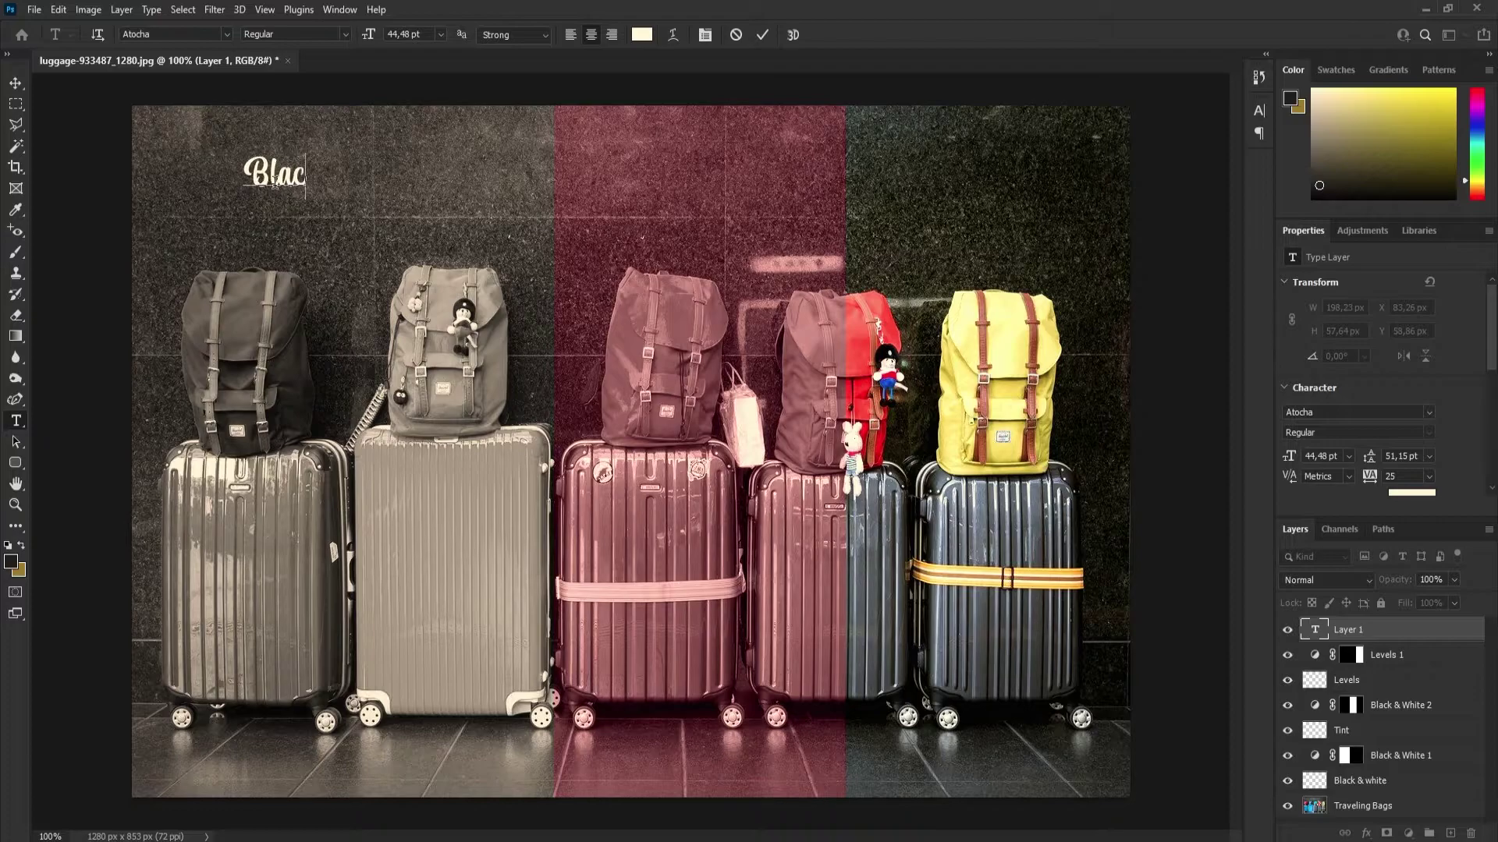
type("k & White")
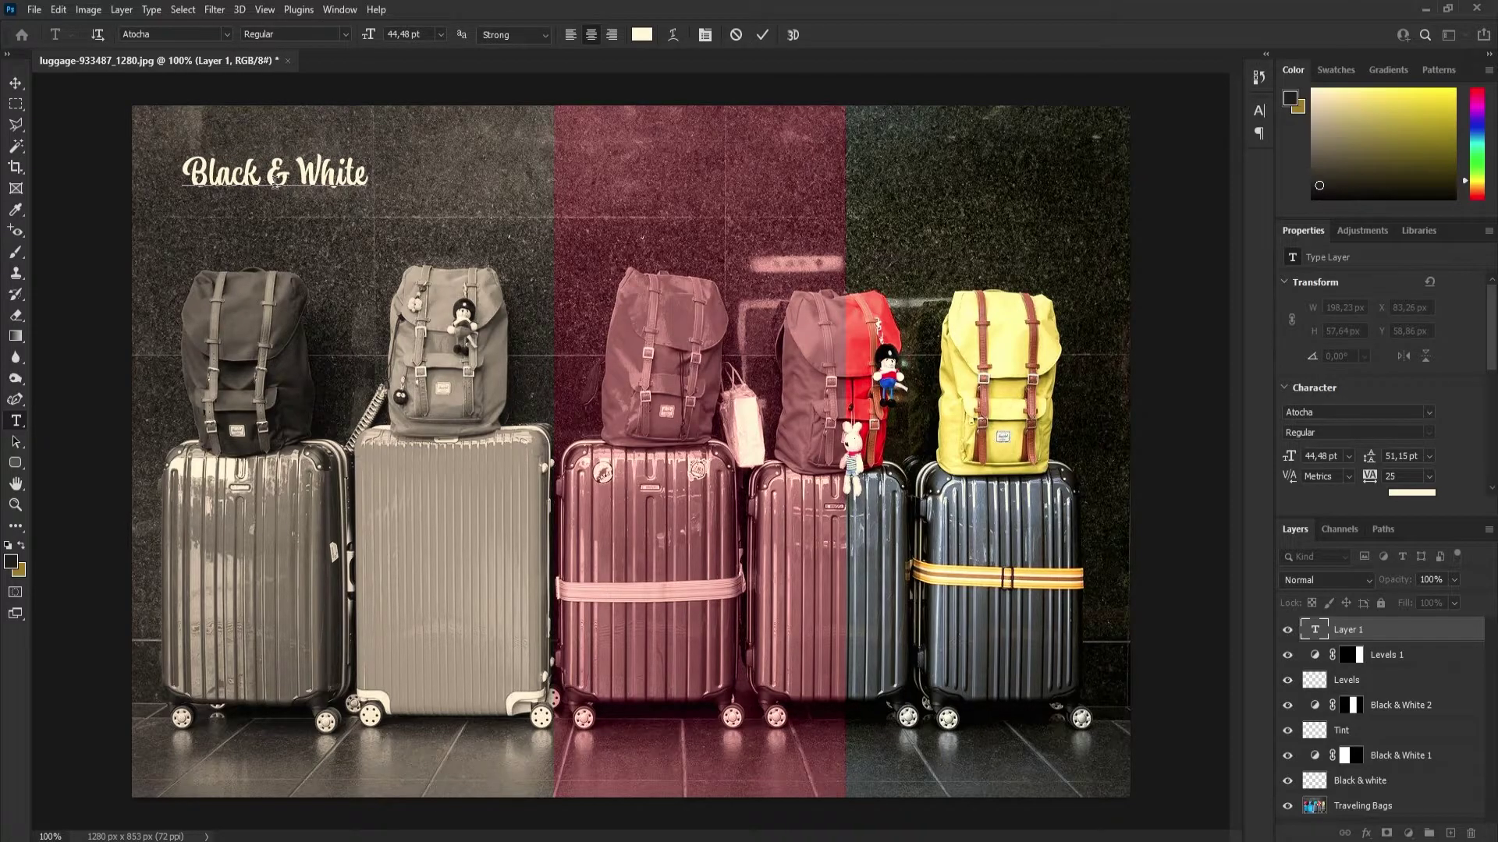
left_click(762, 35)
left_click(15, 83)
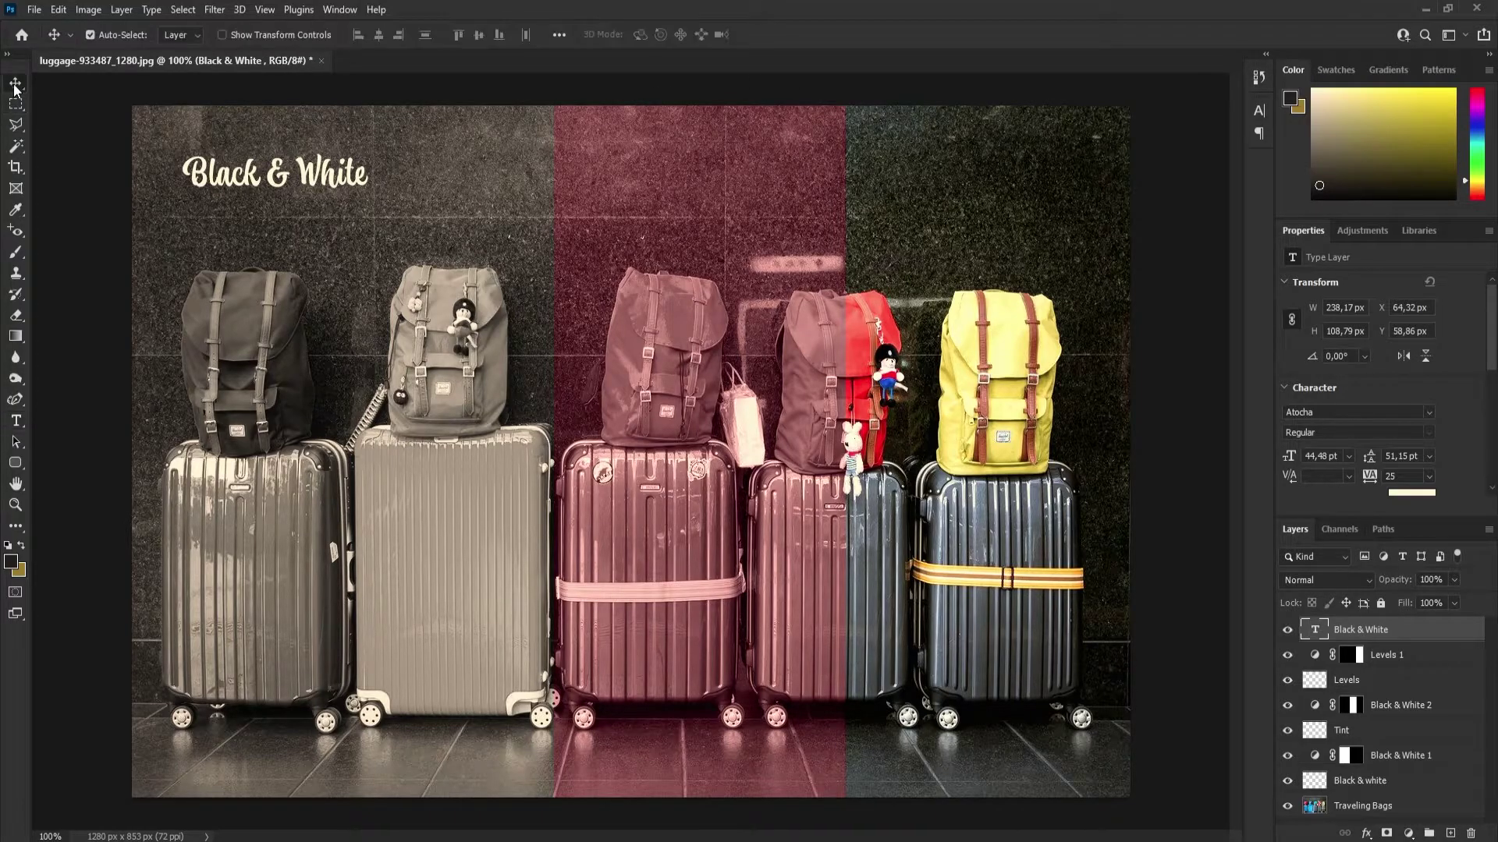
left_click_drag(238, 175, 304, 184)
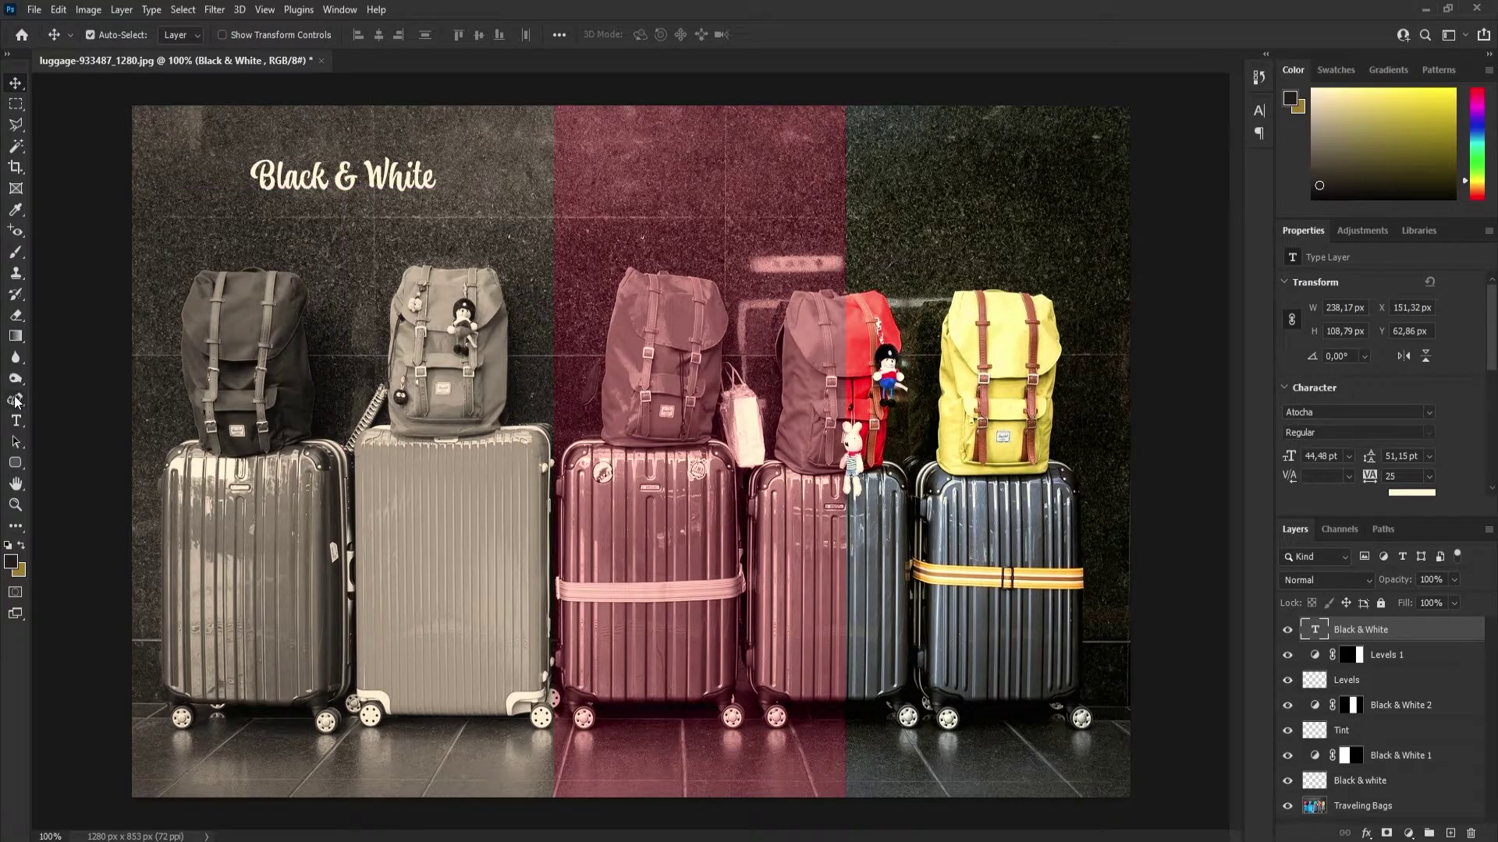
Add the text "Tint" to the pink section and align it with the "Black & White" title at about X 707, Y 62 px.
left_click(19, 422)
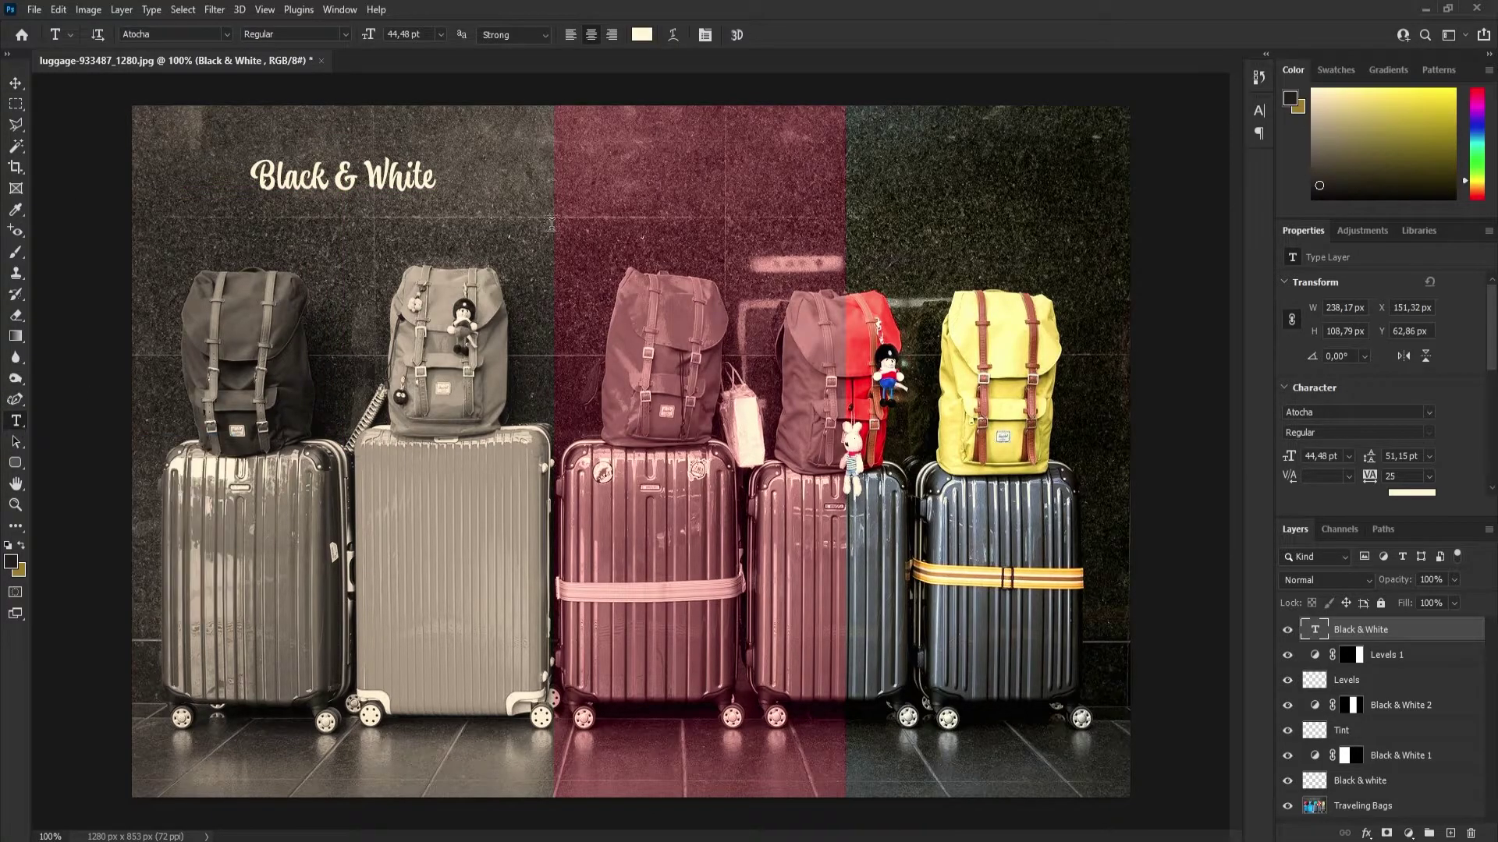
left_click(675, 166)
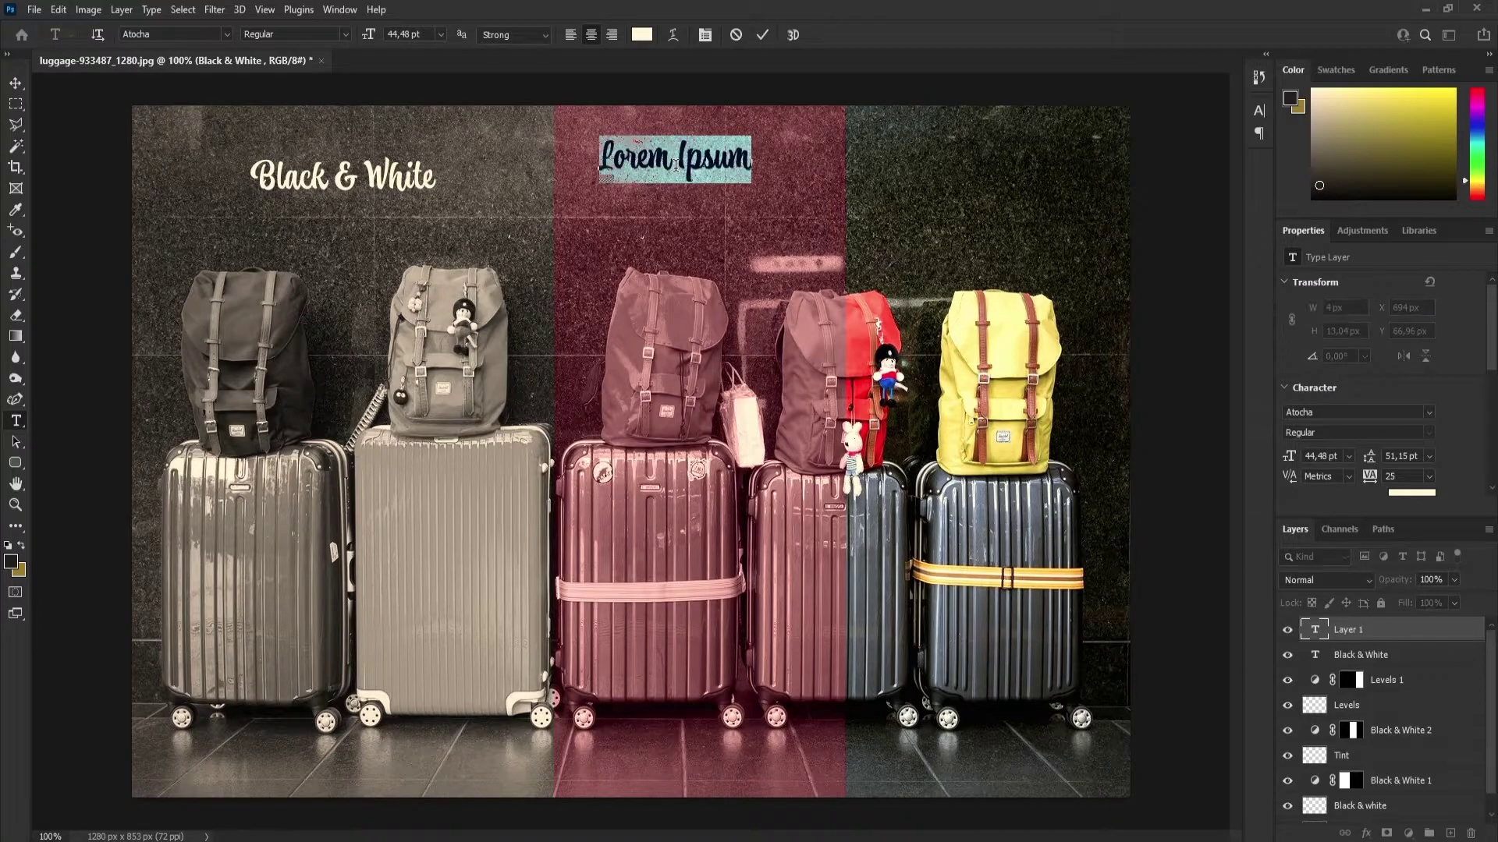
type("Tint")
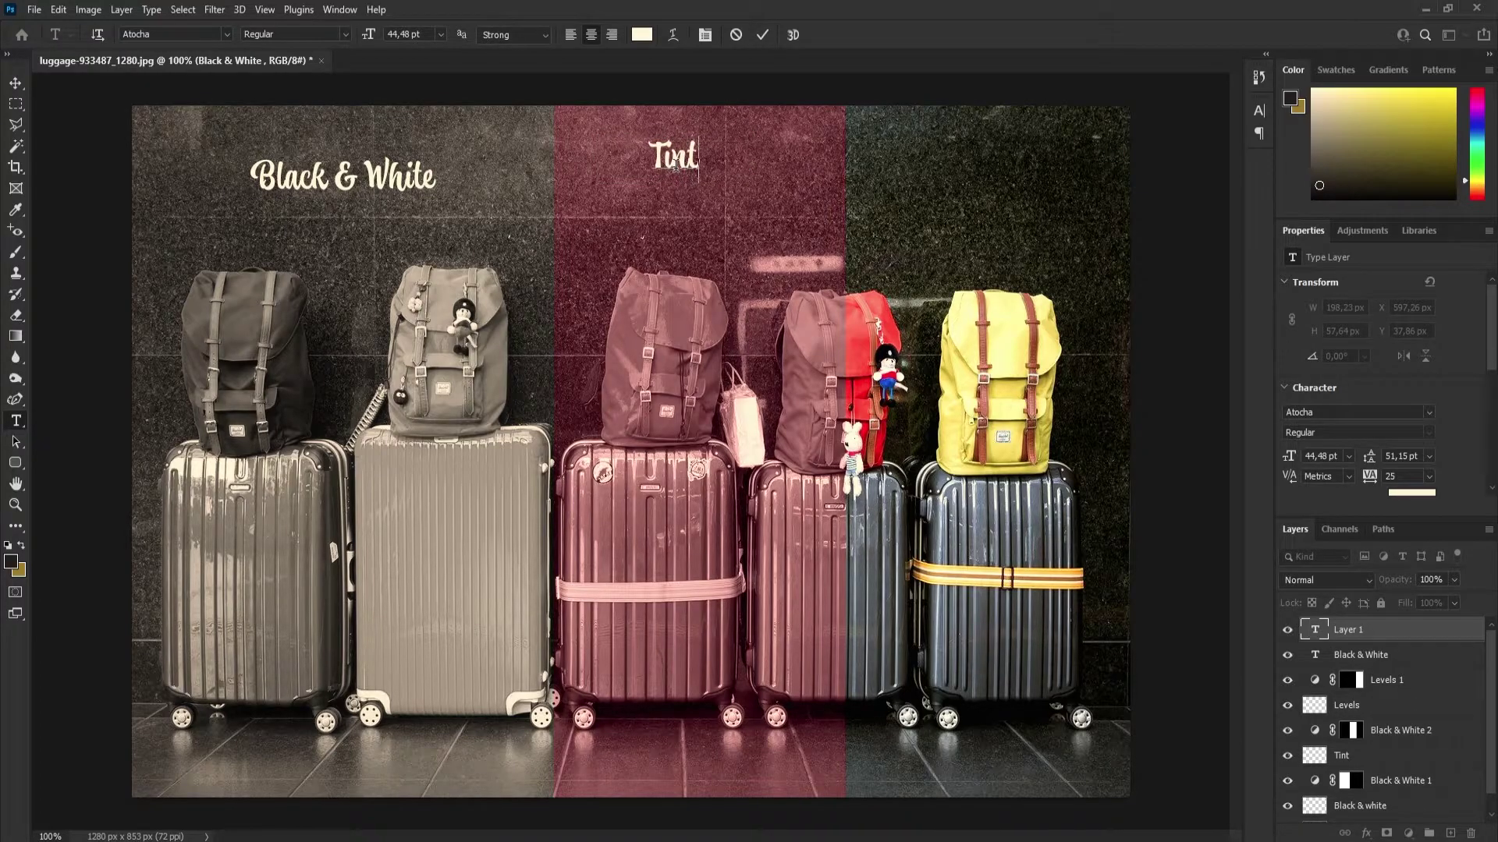
left_click(762, 35)
key("v")
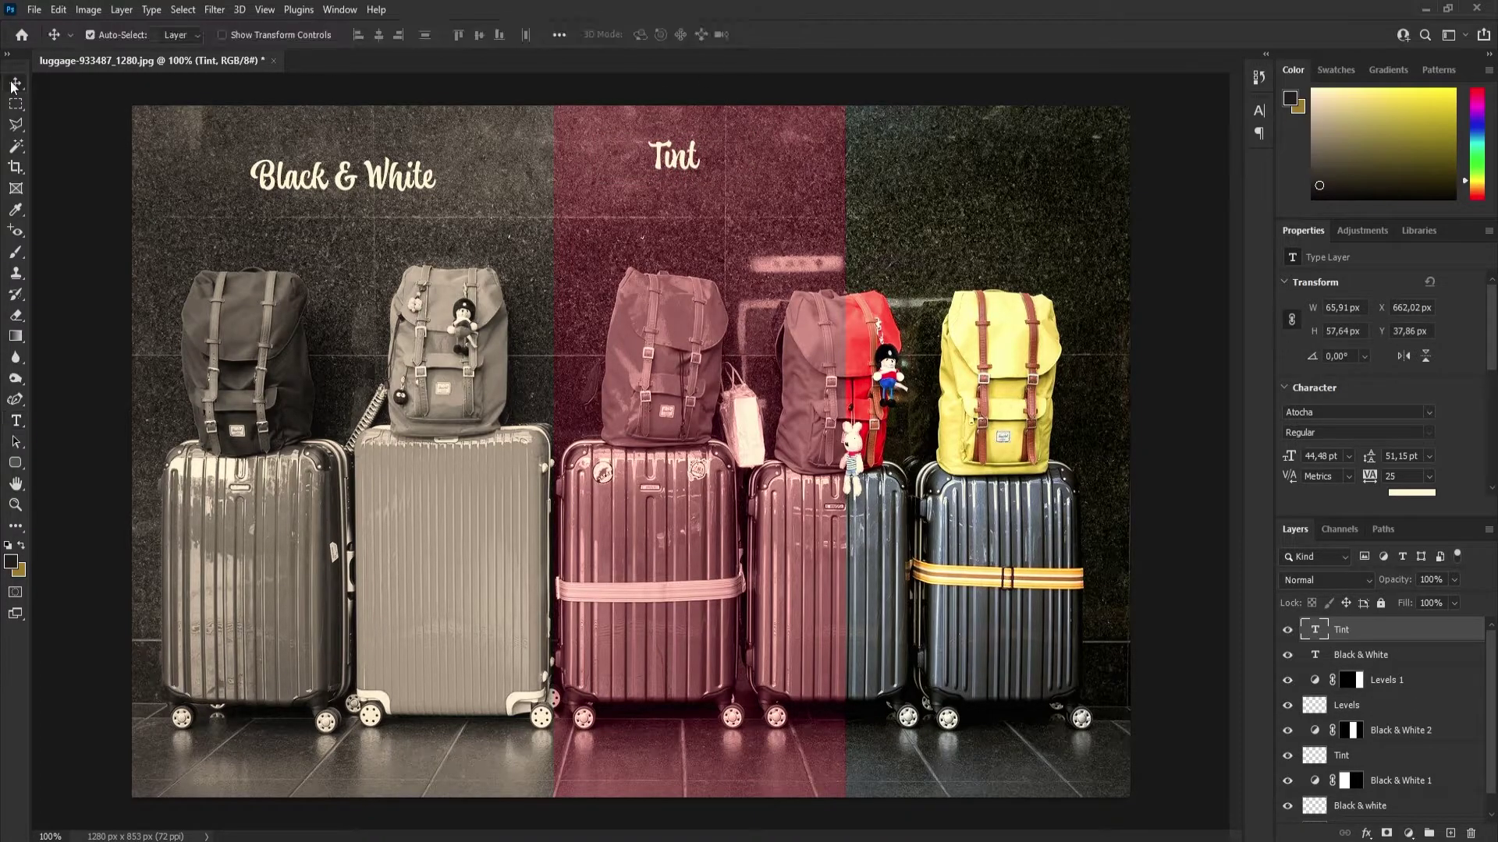
left_click_drag(672, 160, 699, 181)
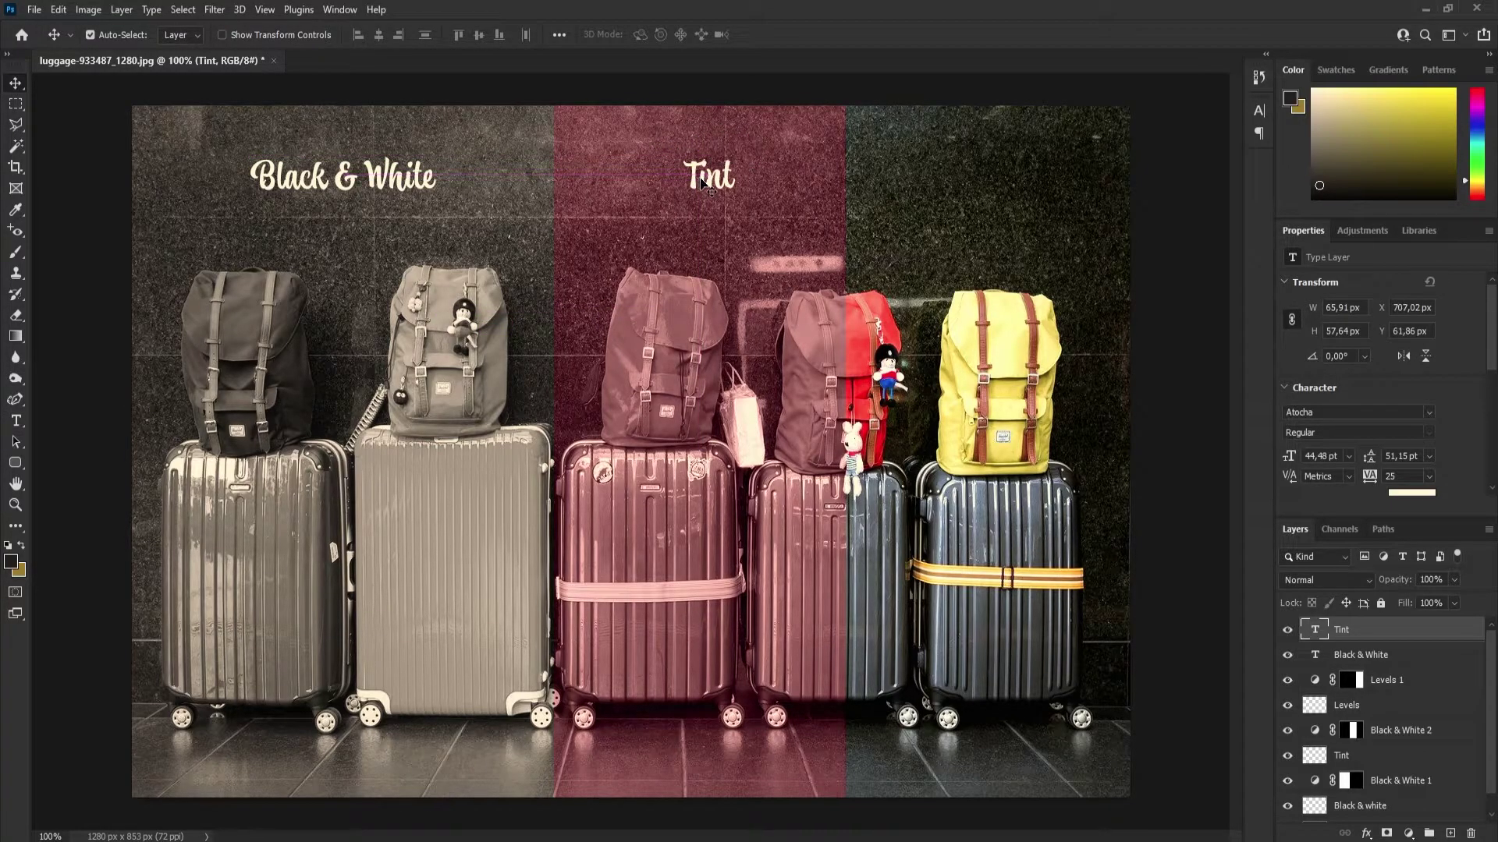
Add the text "Levels" to the full-color section and align it with the other titles at about X 1081, Y 64 px.
left_click(15, 421)
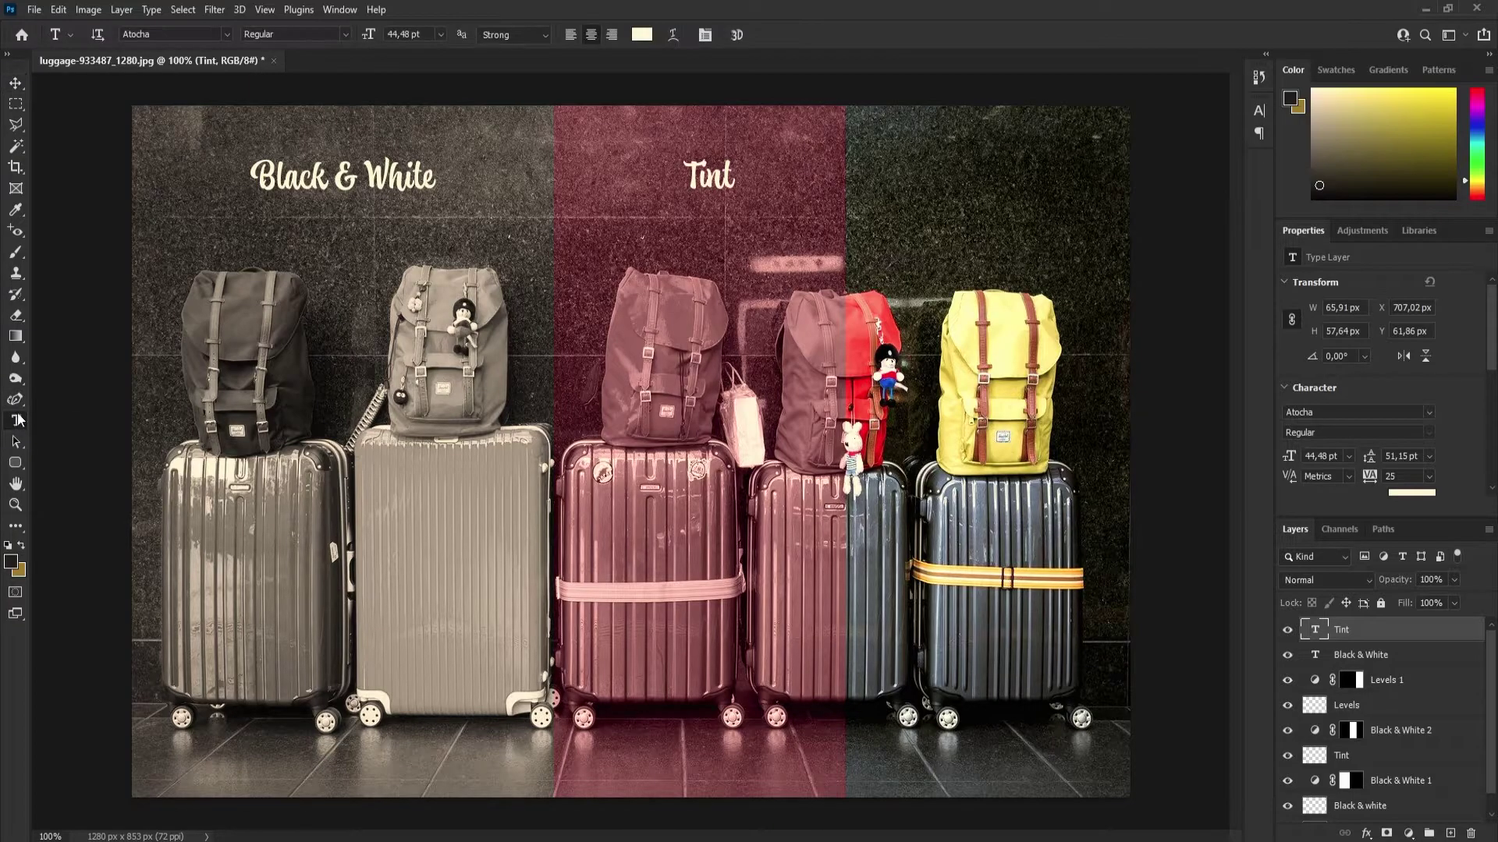
left_click(973, 175)
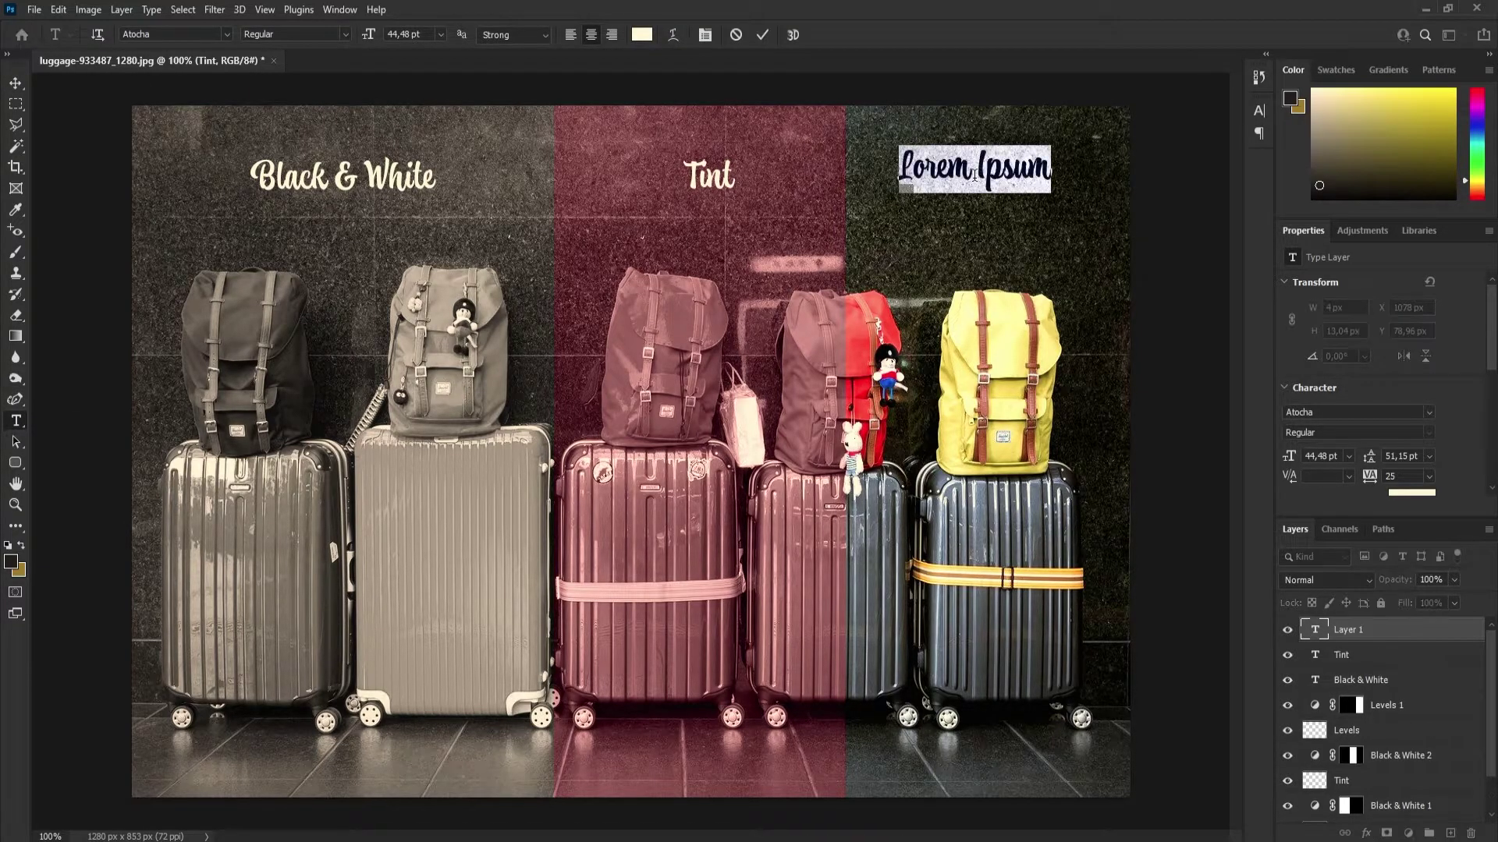
type("Levels")
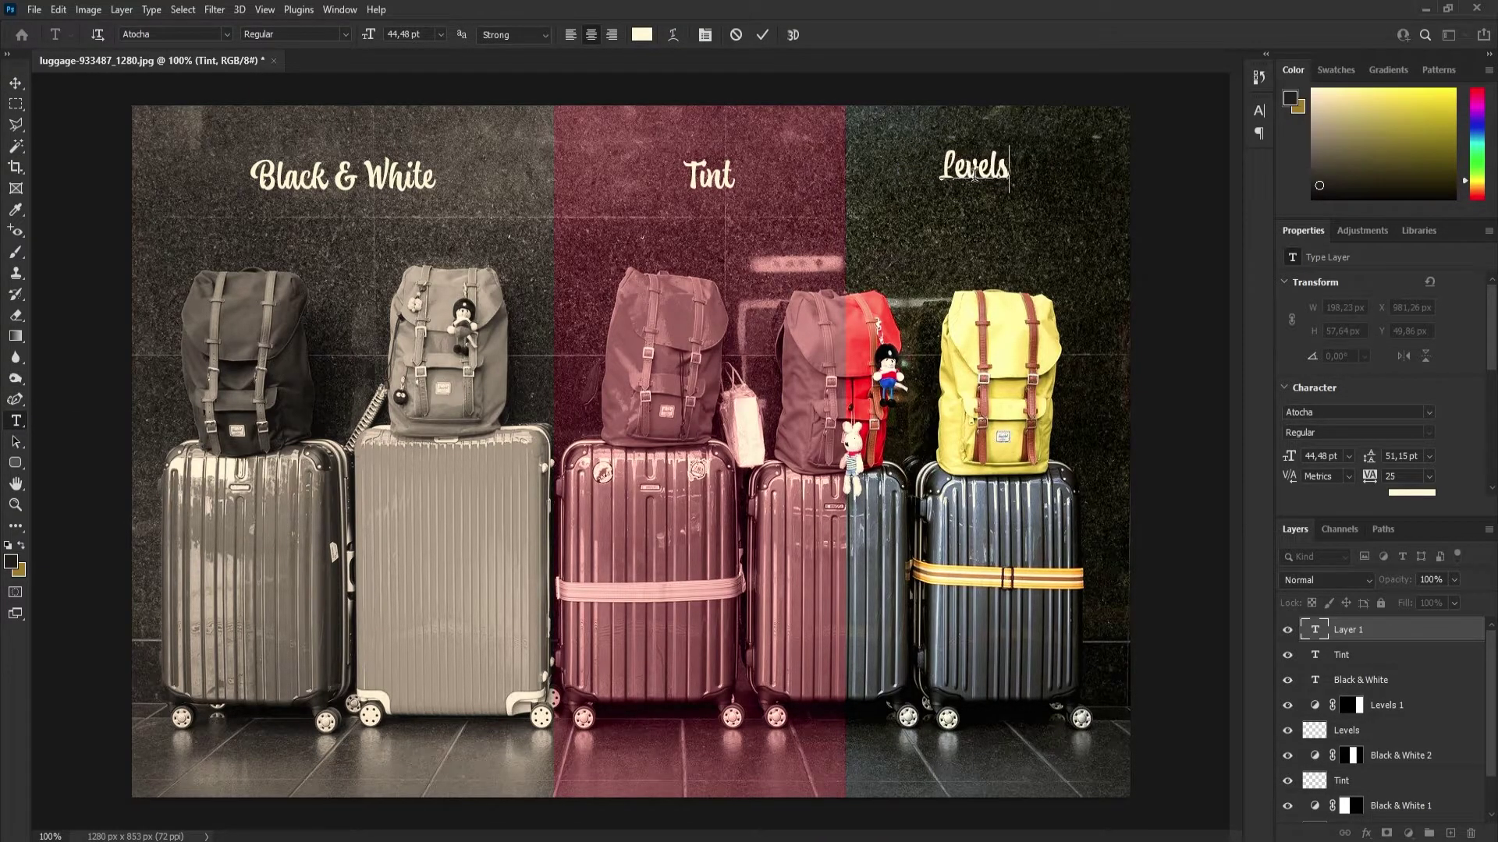
left_click(763, 35)
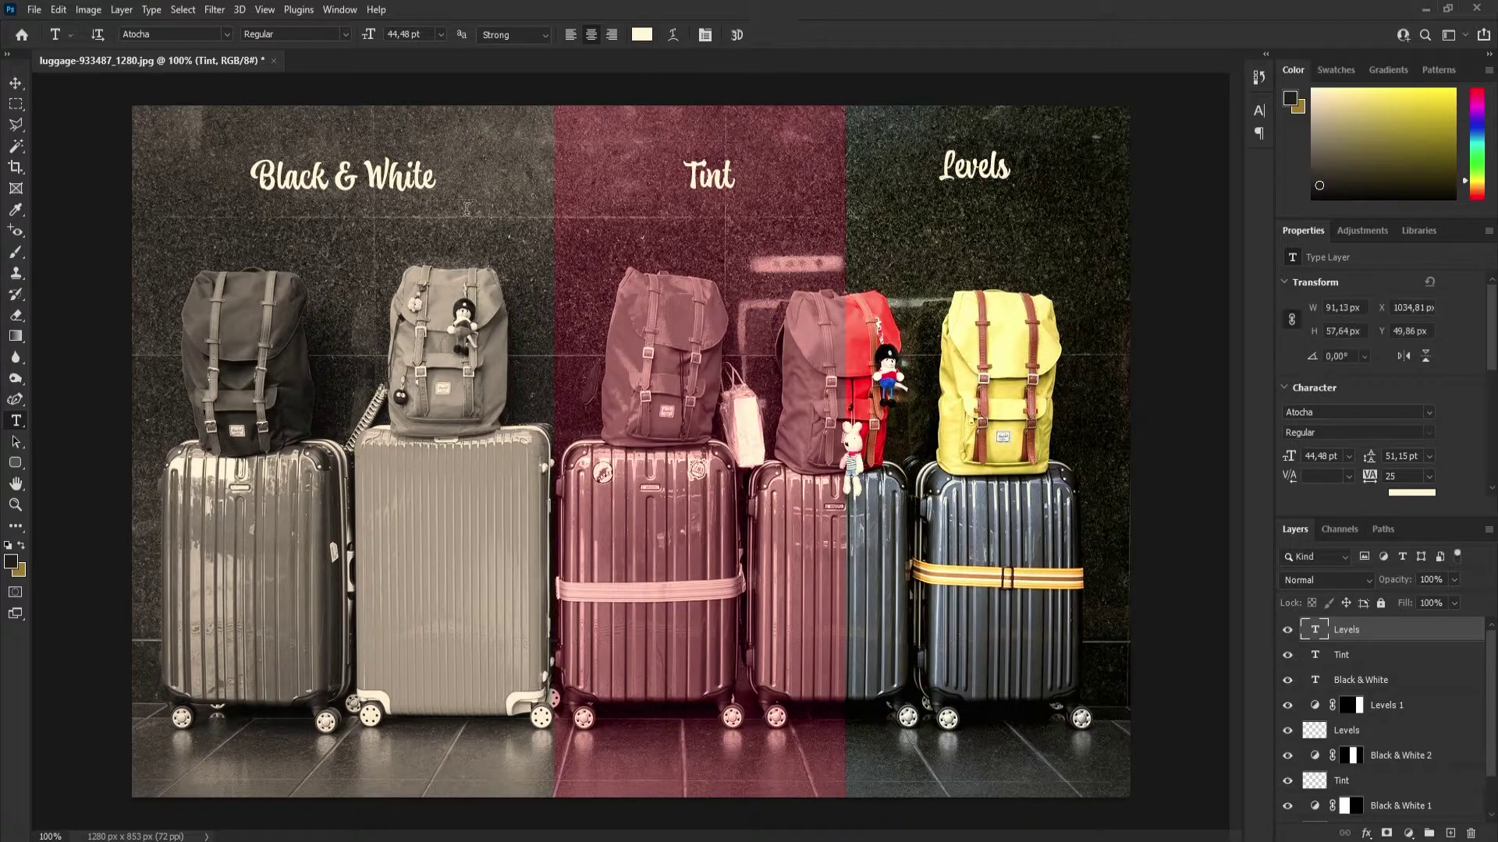
left_click(16, 82)
left_click_drag(972, 174, 1010, 186)
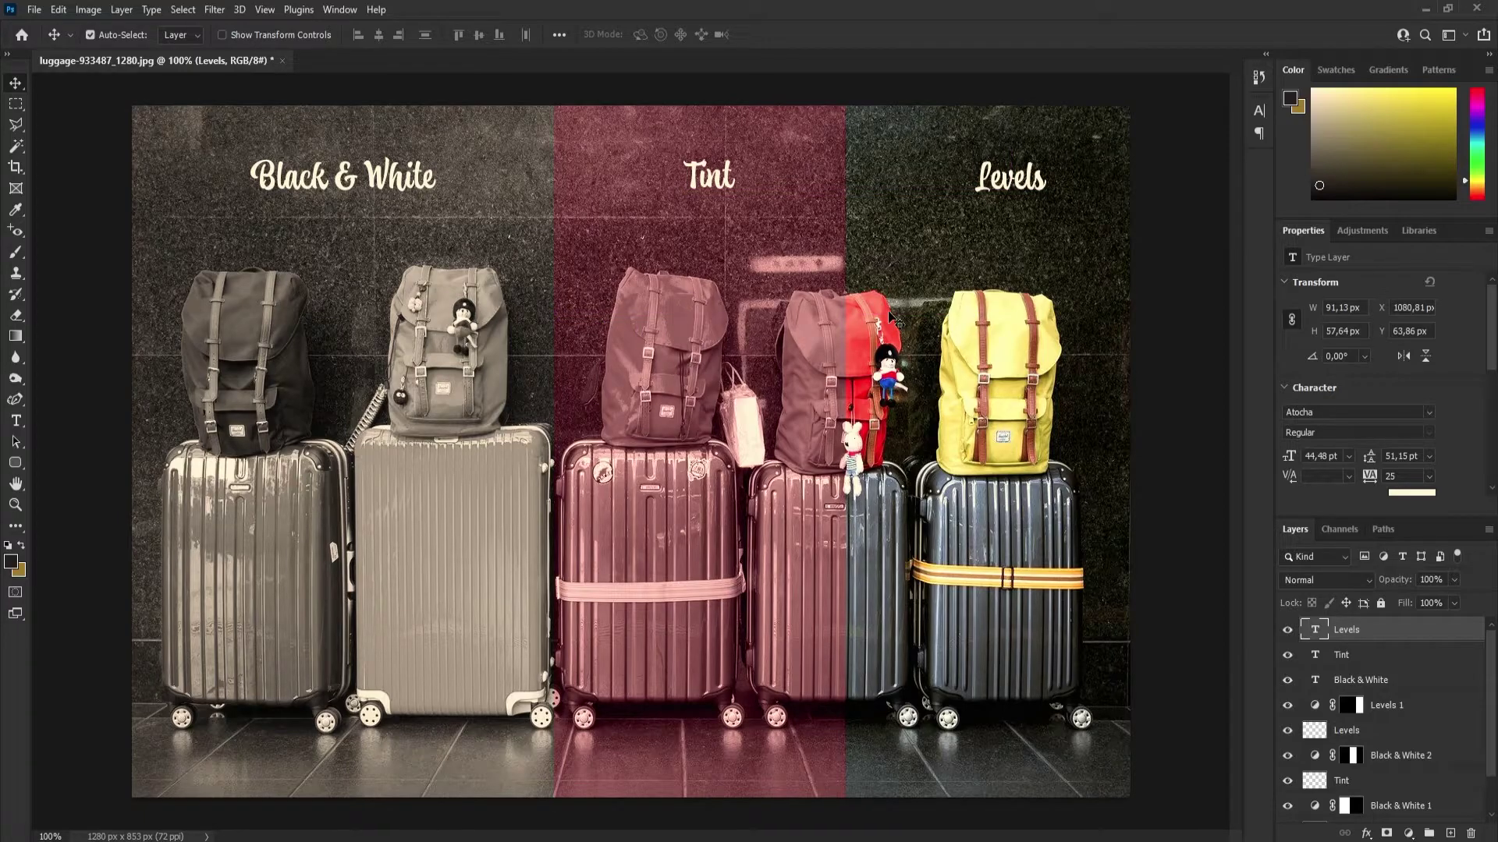